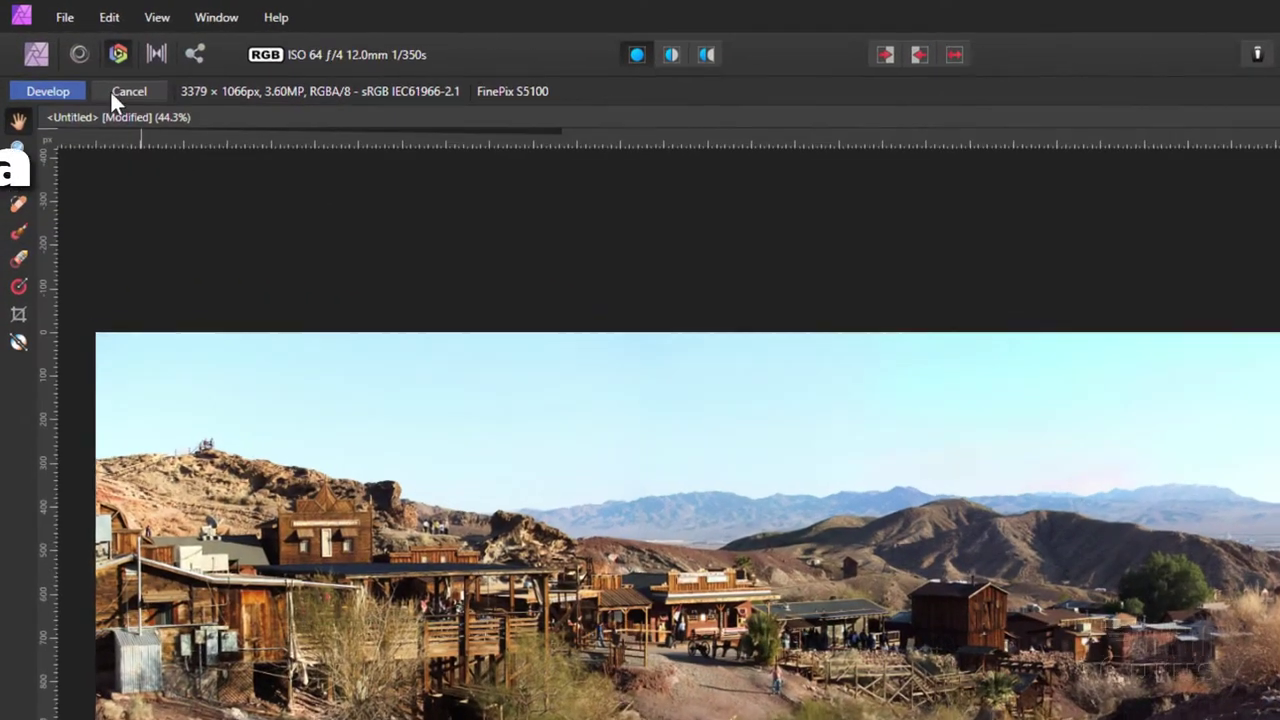
Start a new panorama and add DSCF4273–DSCF4277.JPG as its source images
{"action": "left_click", "coordinate": [45, 12]}
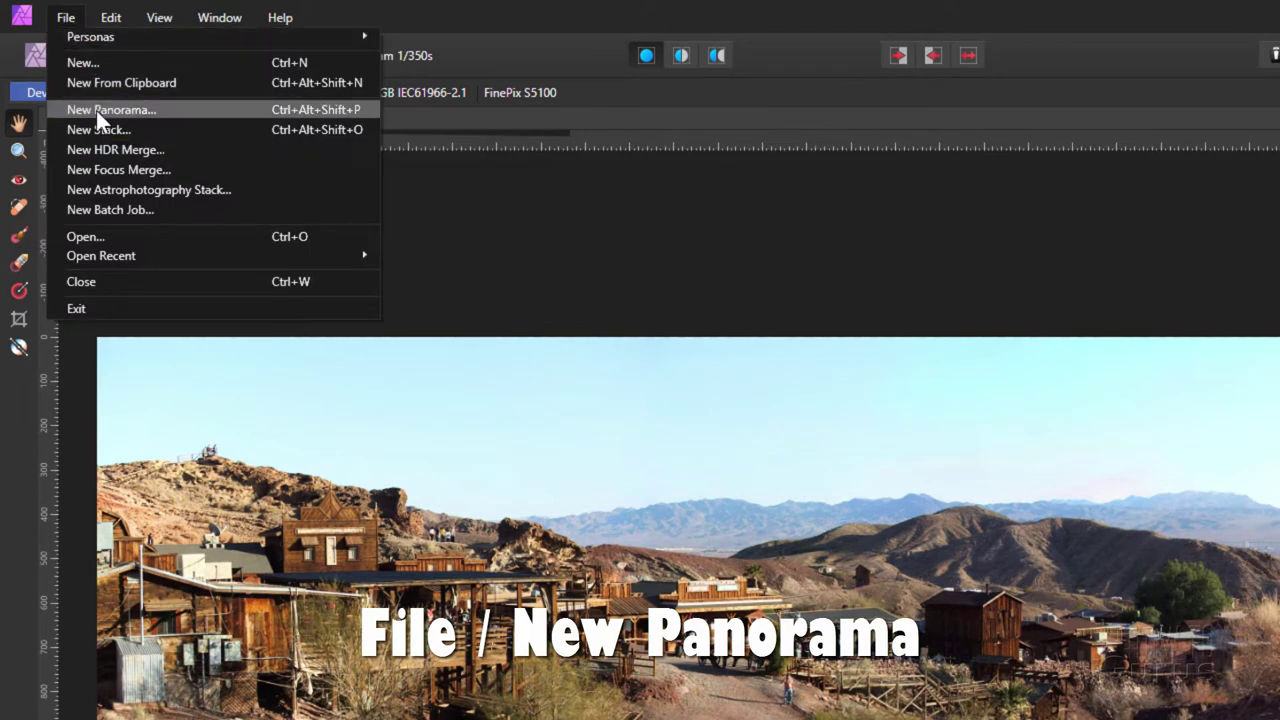
{"action": "left_click", "coordinate": [96, 110]}
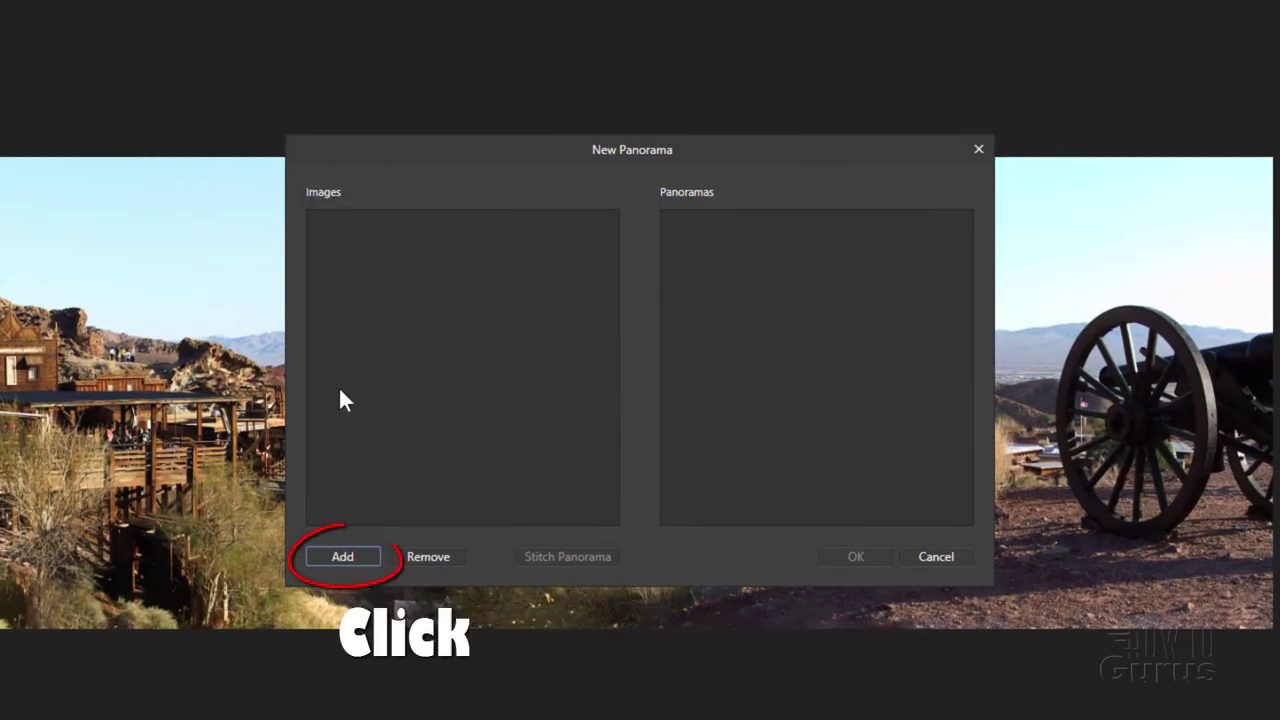
{"action": "left_click", "coordinate": [342, 556]}
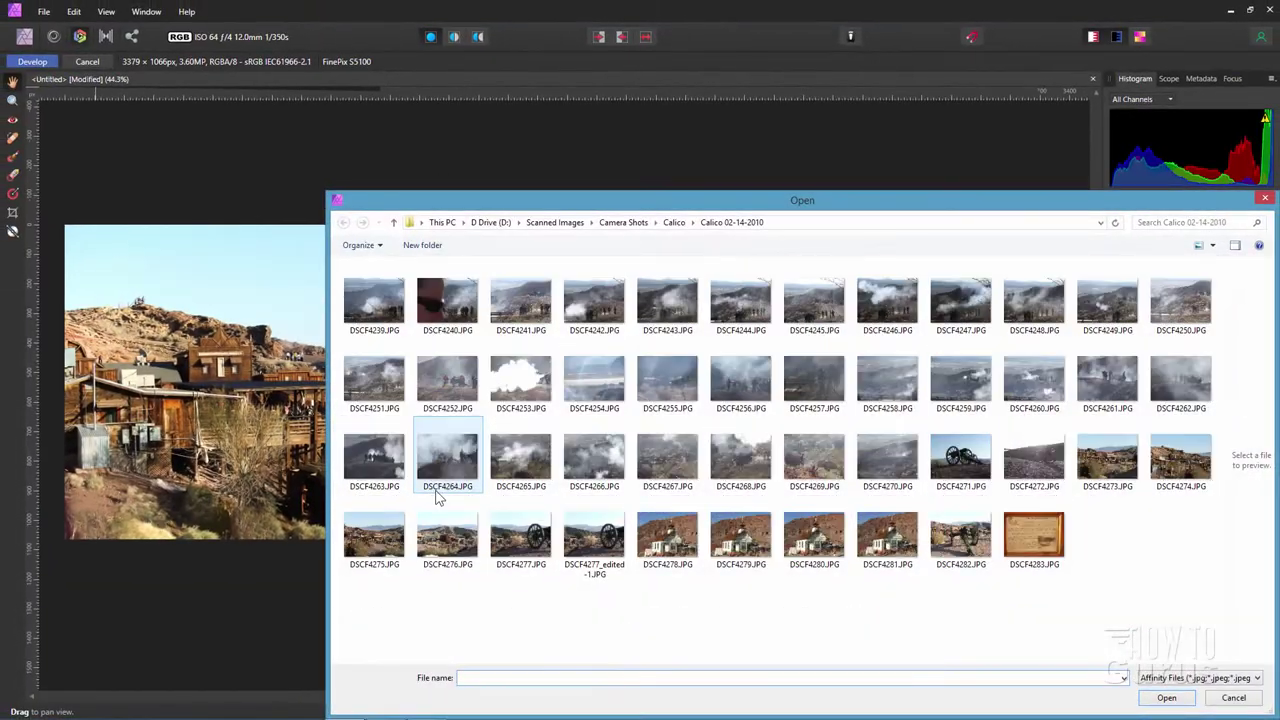
{"action": "left_click_drag", "start_coordinate": [735, 205], "coordinate": [555, 146]}
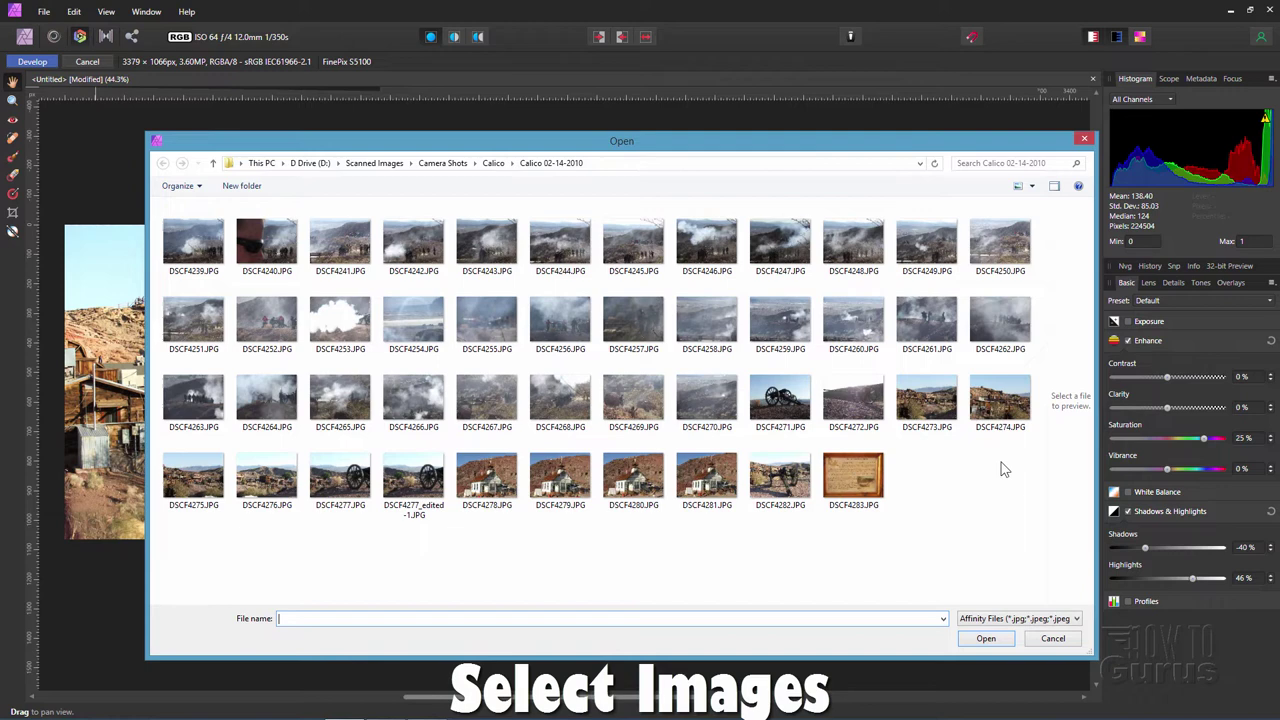
{"action": "left_click", "coordinate": [928, 405]}
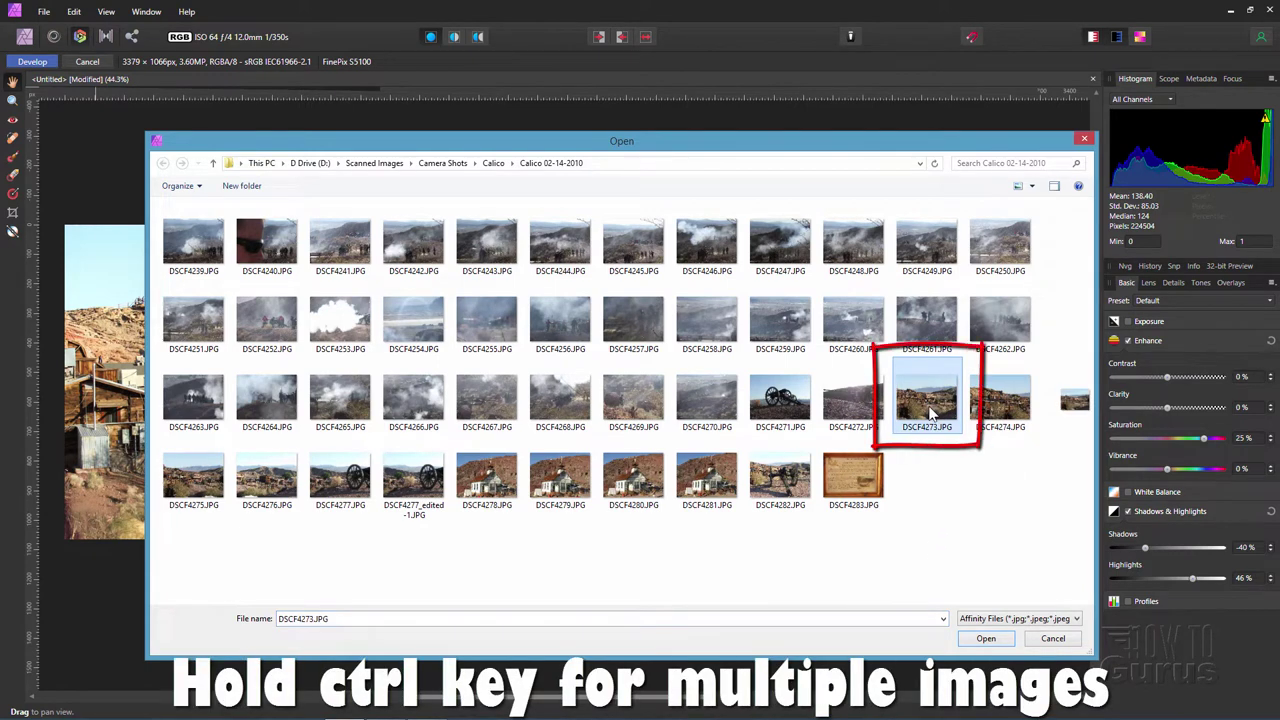
{"action": "left_click", "coordinate": [1000, 410], "text": "ctrl"}
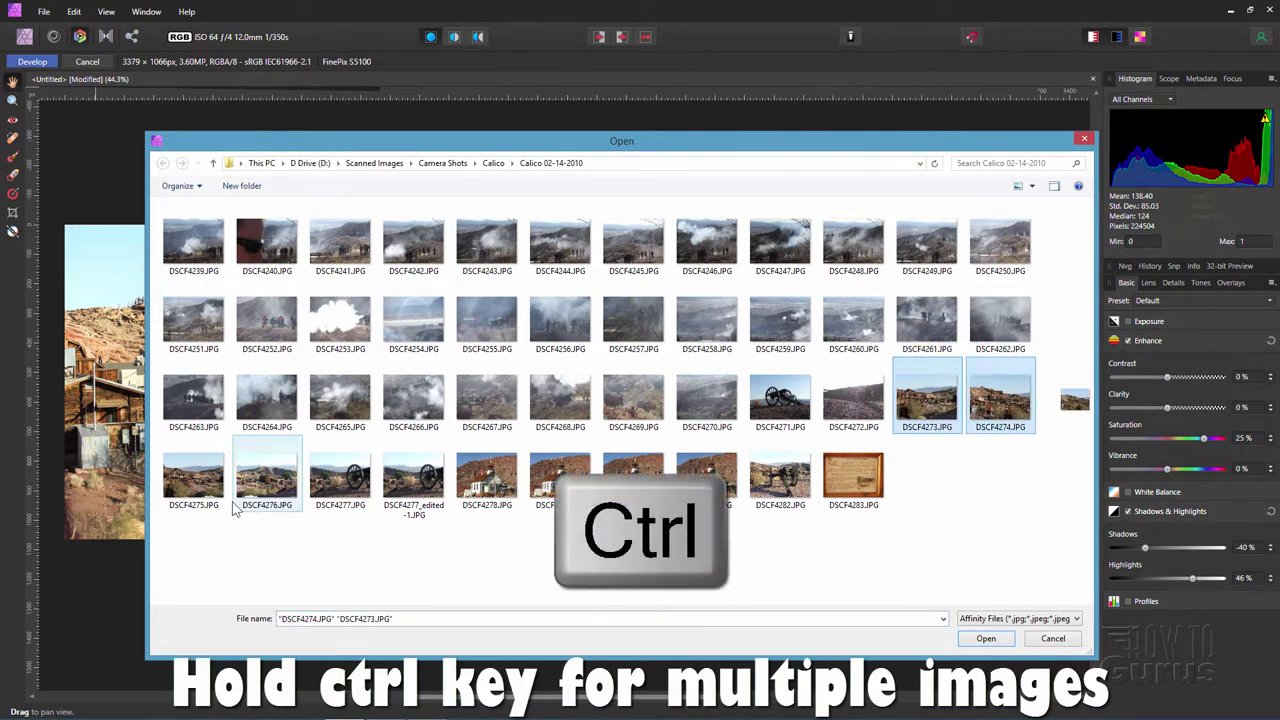
{"action": "left_click", "coordinate": [195, 478], "text": "ctrl"}
{"action": "left_click", "coordinate": [267, 478], "text": "ctrl"}
{"action": "left_click", "coordinate": [333, 487], "text": "ctrl"}
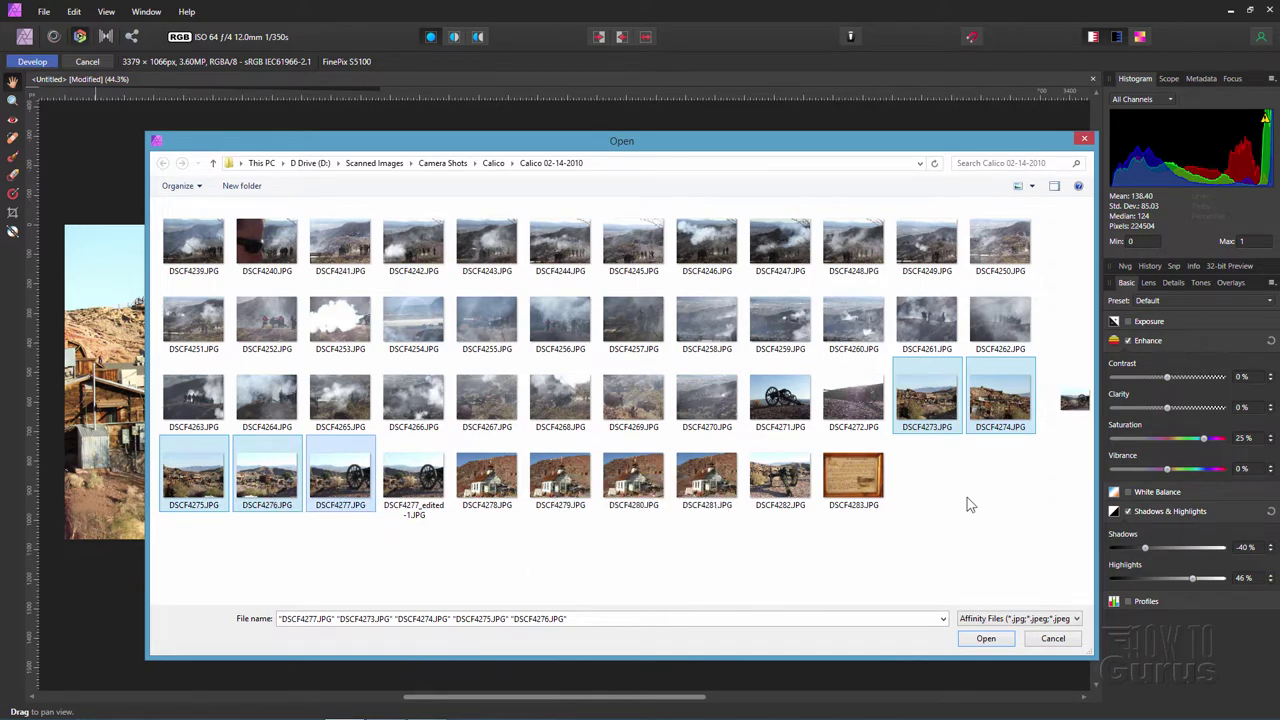
{"action": "left_click", "coordinate": [999, 637]}
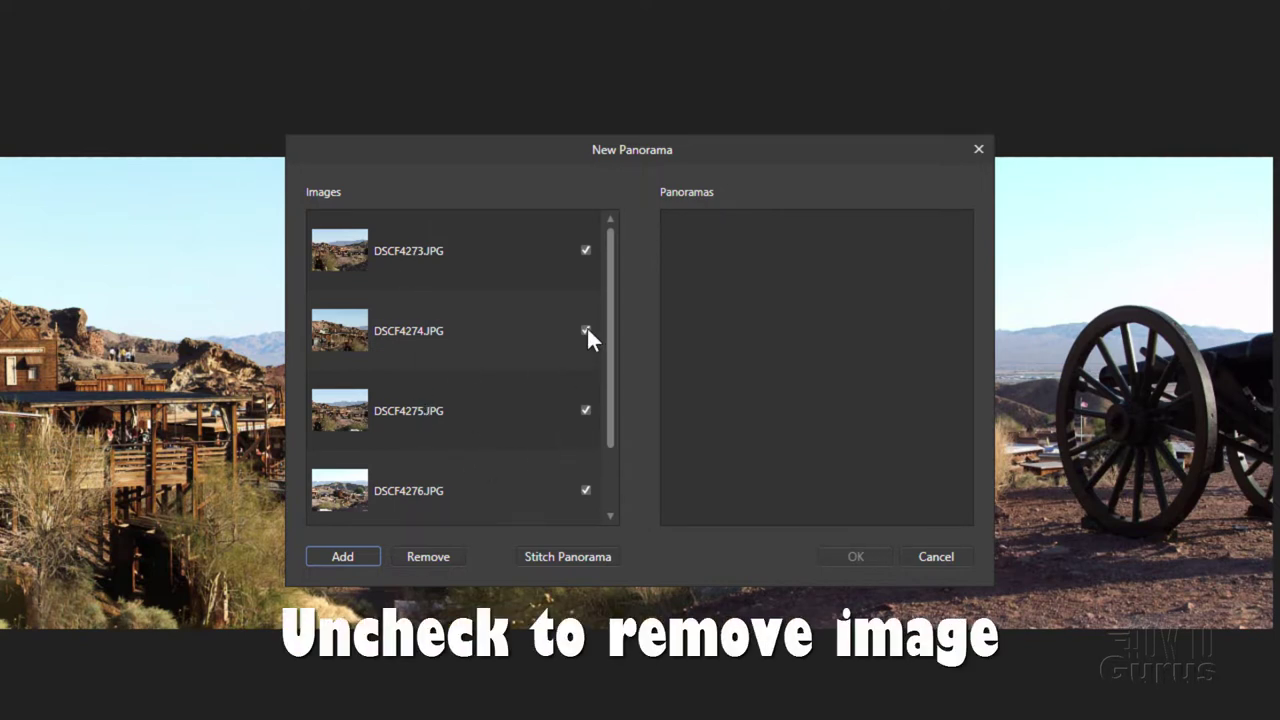
Review the five-photo image list and stitch it into a panorama preview
{"action": "left_click_drag", "start_coordinate": [611, 265], "coordinate": [618, 386]}
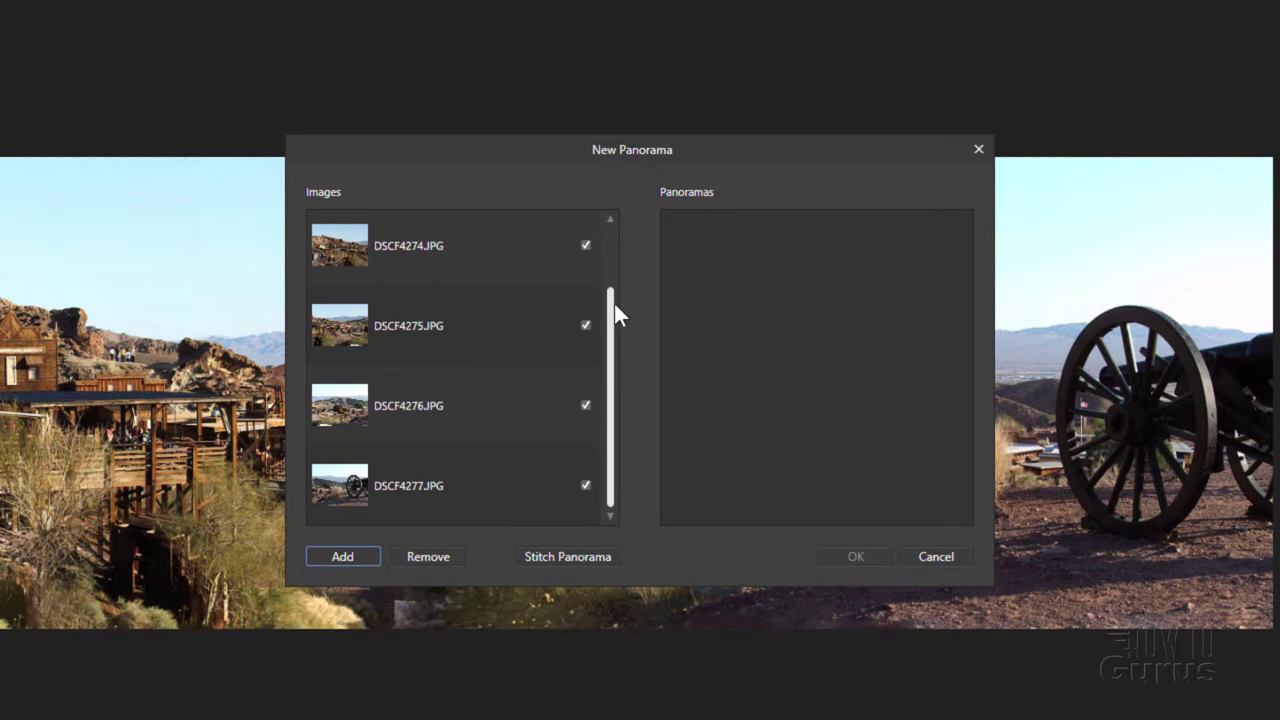
{"action": "left_click_drag", "start_coordinate": [612, 303], "coordinate": [610, 250]}
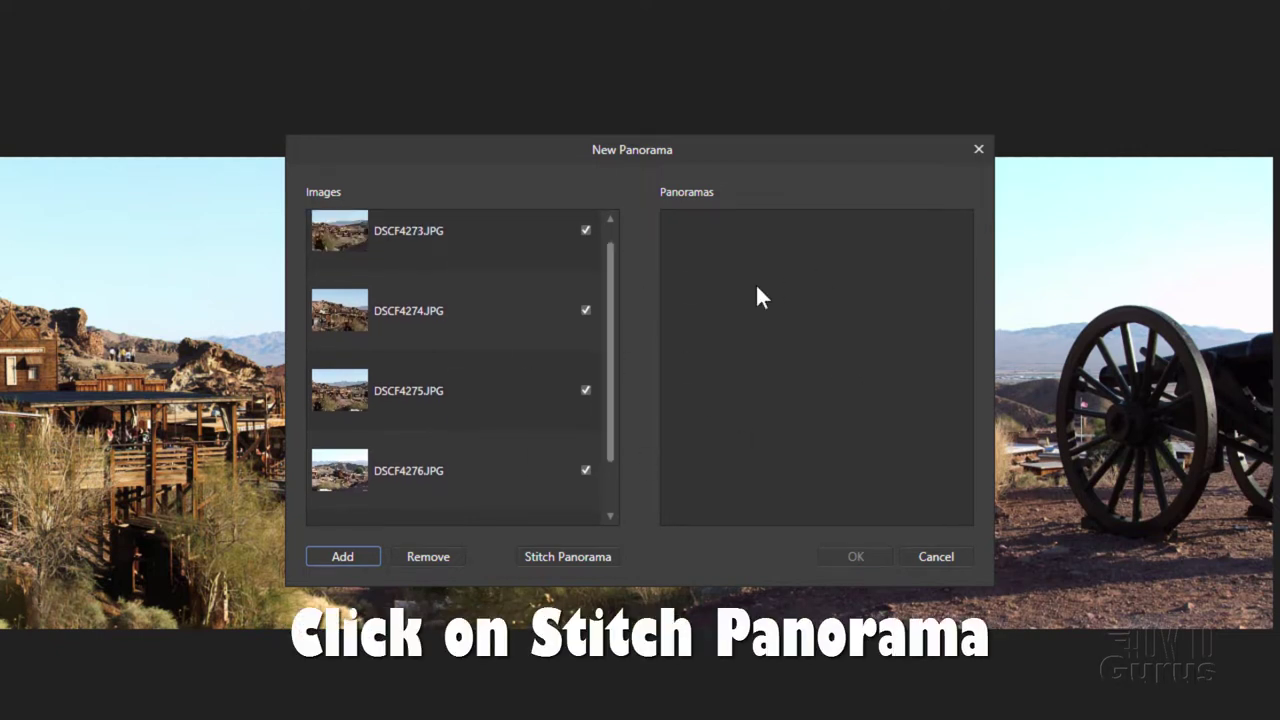
{"action": "left_click", "coordinate": [545, 557]}
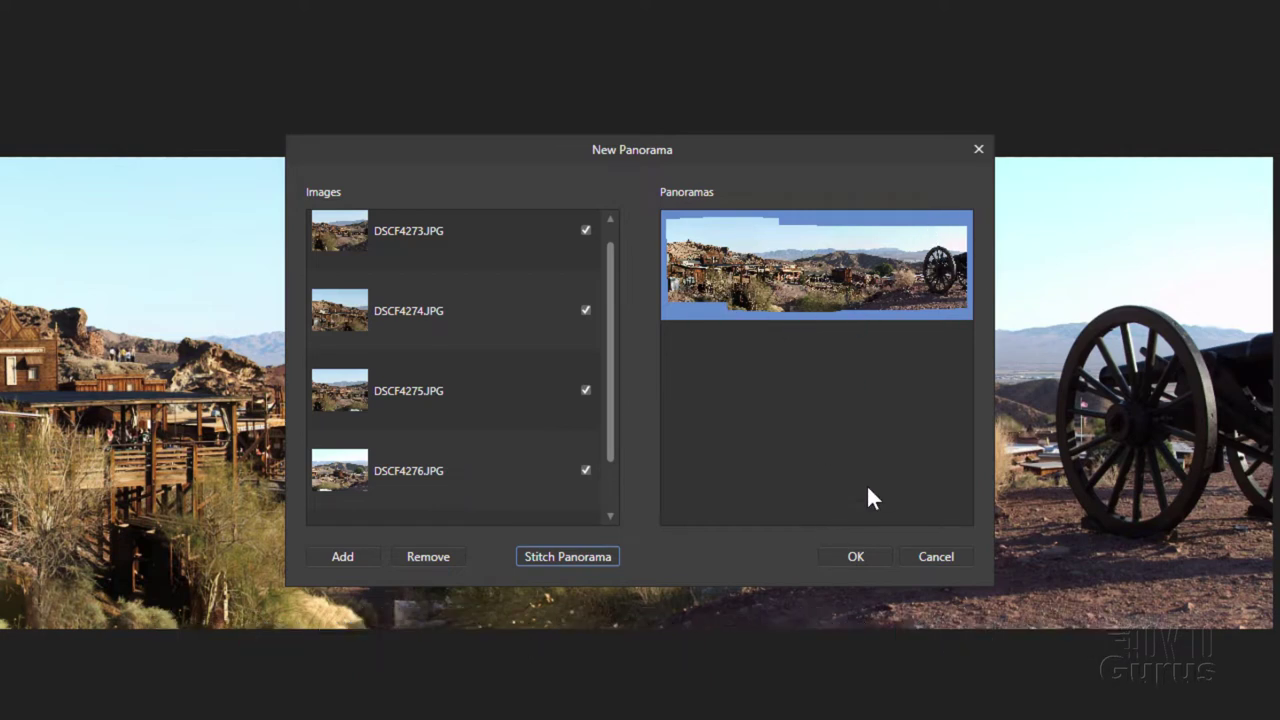
Accept the stitched panorama so it opens as an Untitled document
{"action": "left_click", "coordinate": [856, 556]}
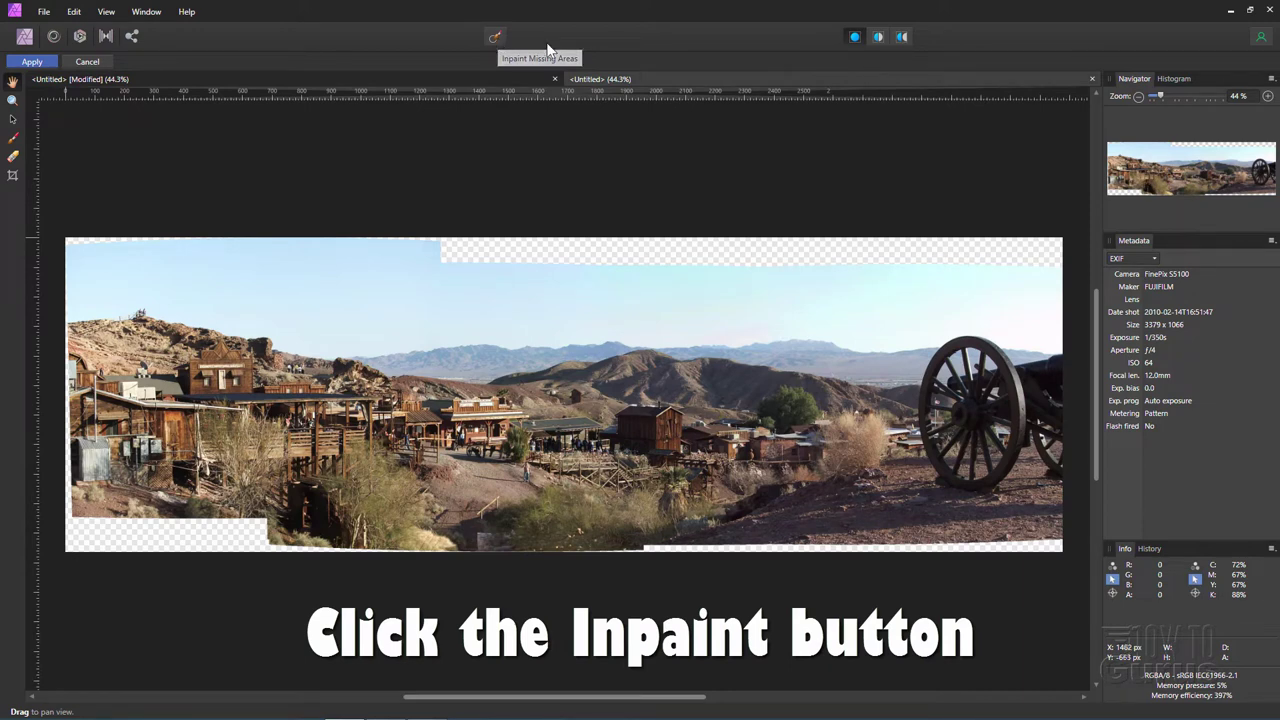
Inpaint the transparent edges and apply the panorama as a 3379 × 1066 px layer
{"action": "left_click", "coordinate": [495, 38]}
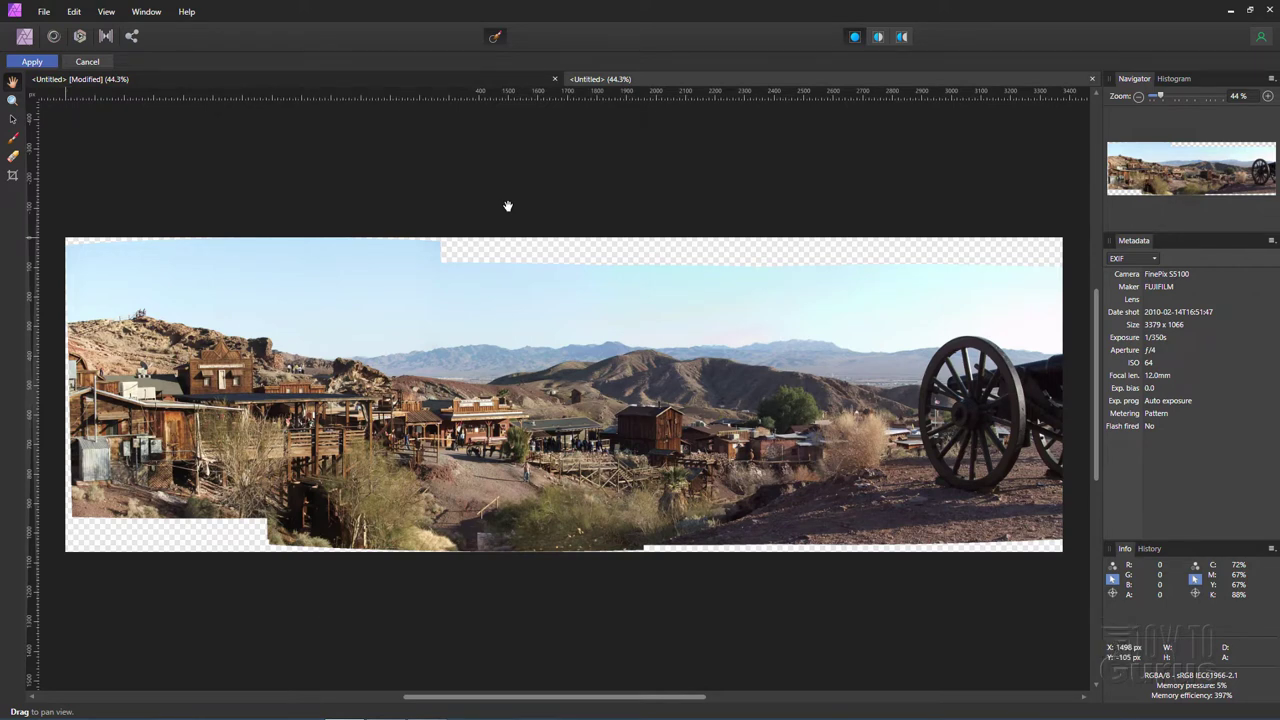
{"action": "left_click", "coordinate": [31, 62]}
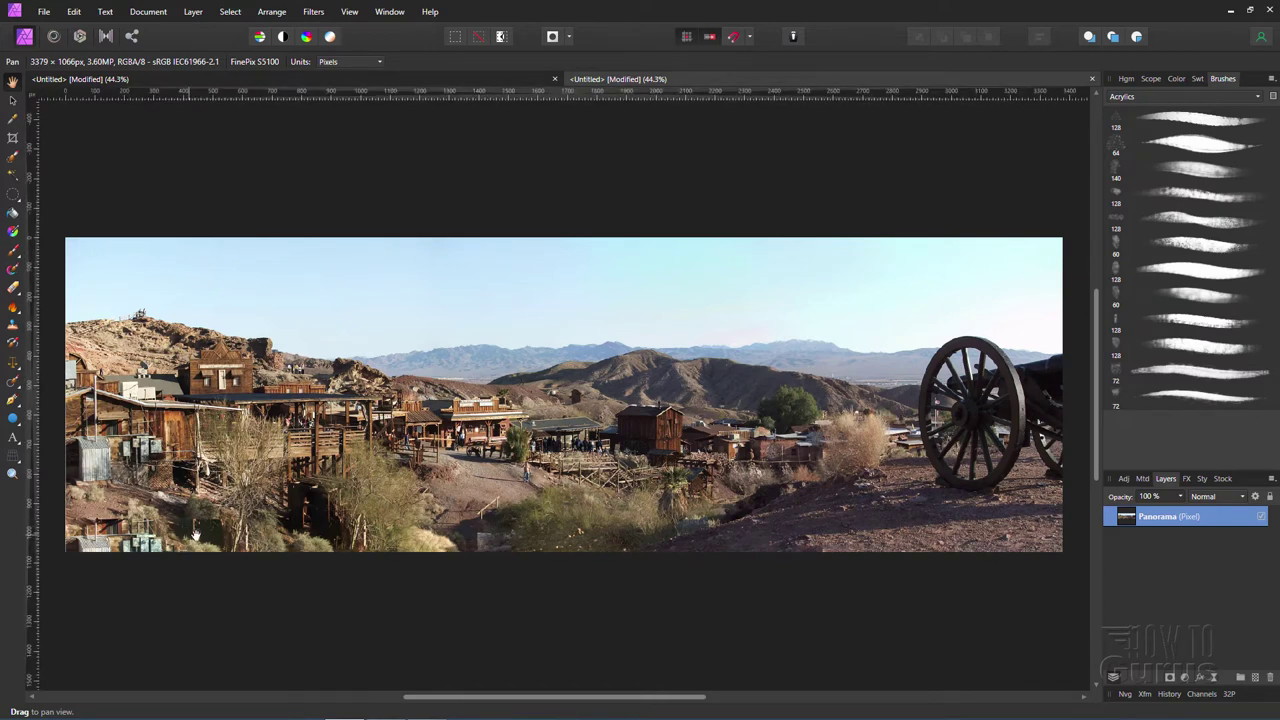
Zoom to 100% on the lower-left buildings and pan along them to spot duplicated areas
{"action": "left_click", "coordinate": [16, 478]}
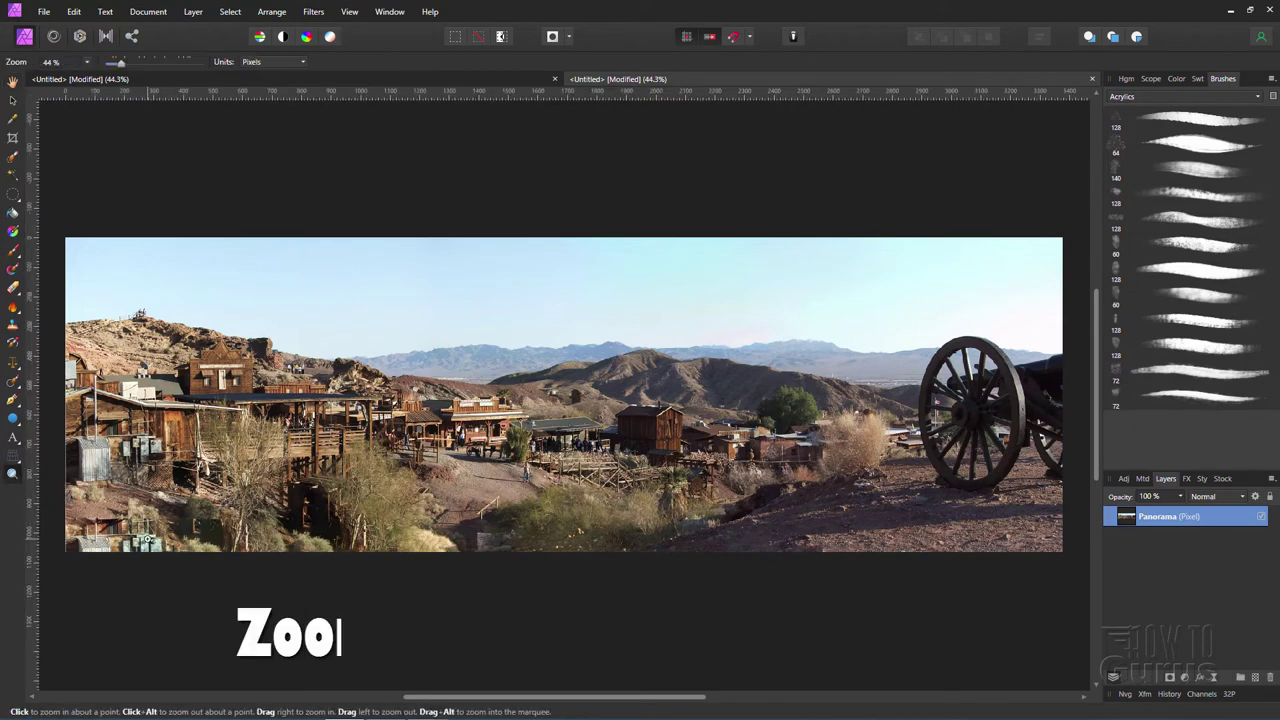
{"action": "left_click_drag", "start_coordinate": [137, 537], "coordinate": [157, 589]}
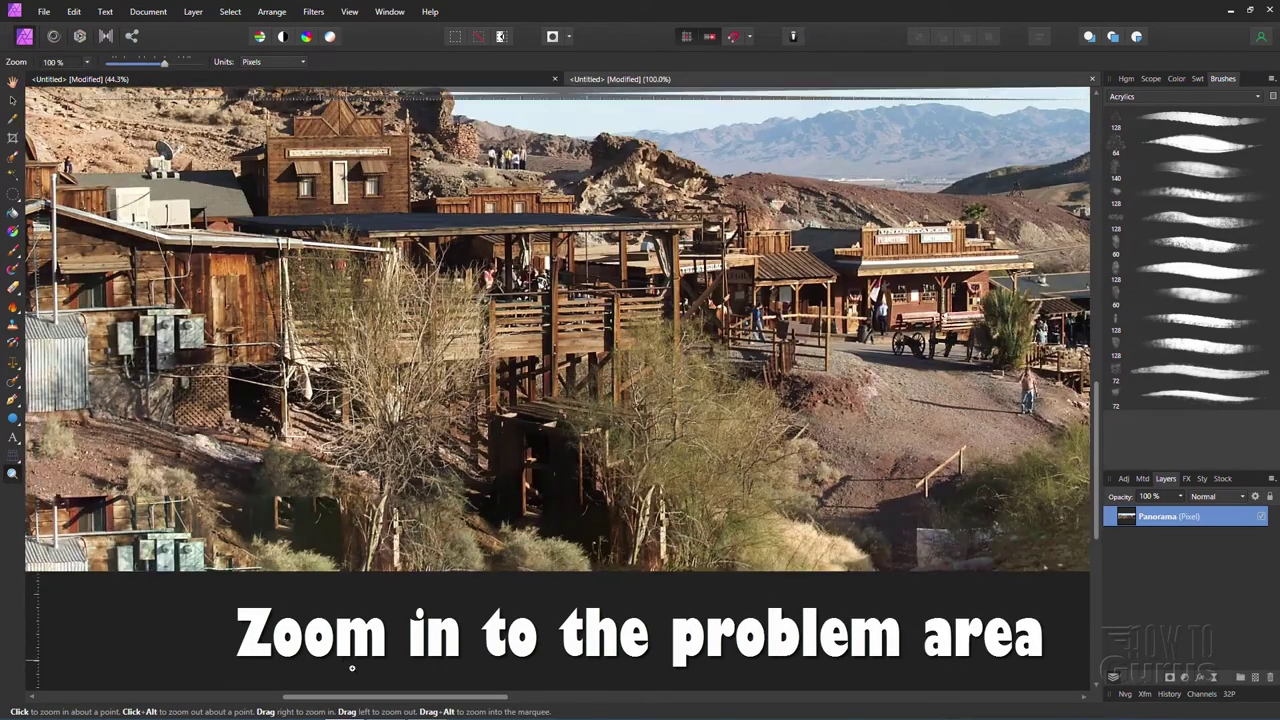
{"action": "left_click_drag", "start_coordinate": [375, 697], "coordinate": [344, 703]}
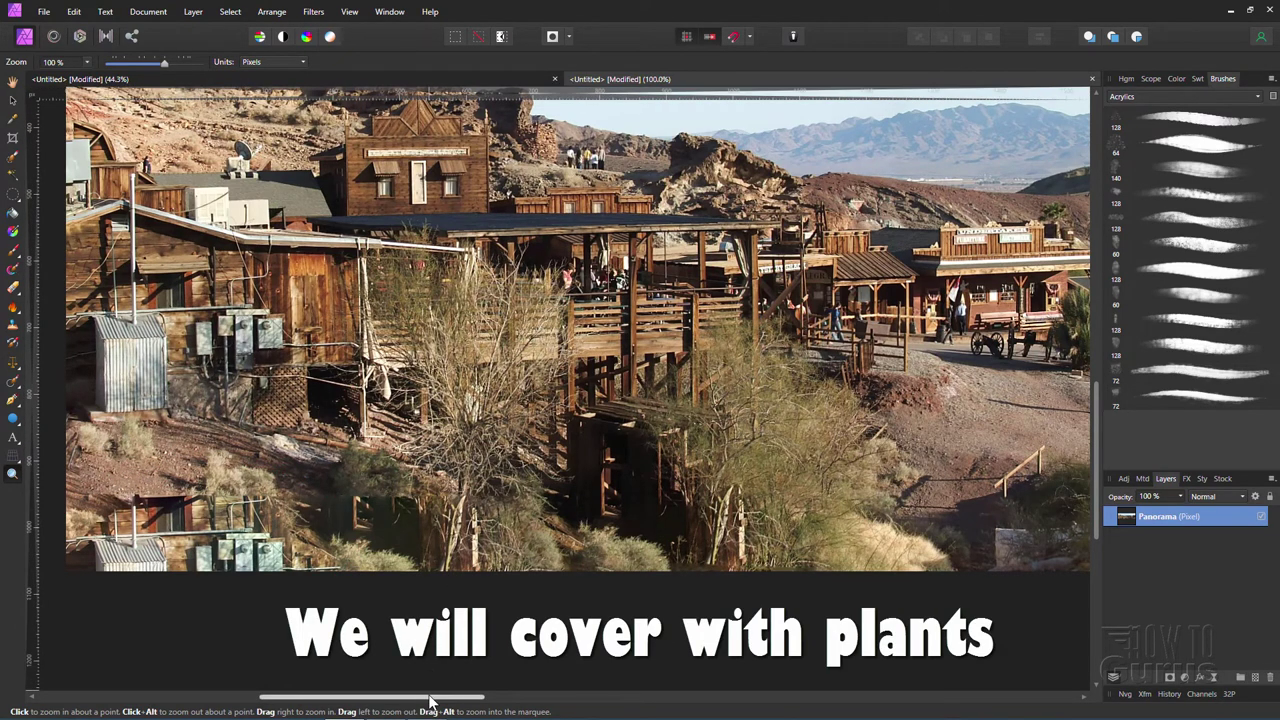
{"action": "left_click_drag", "start_coordinate": [425, 697], "coordinate": [538, 711]}
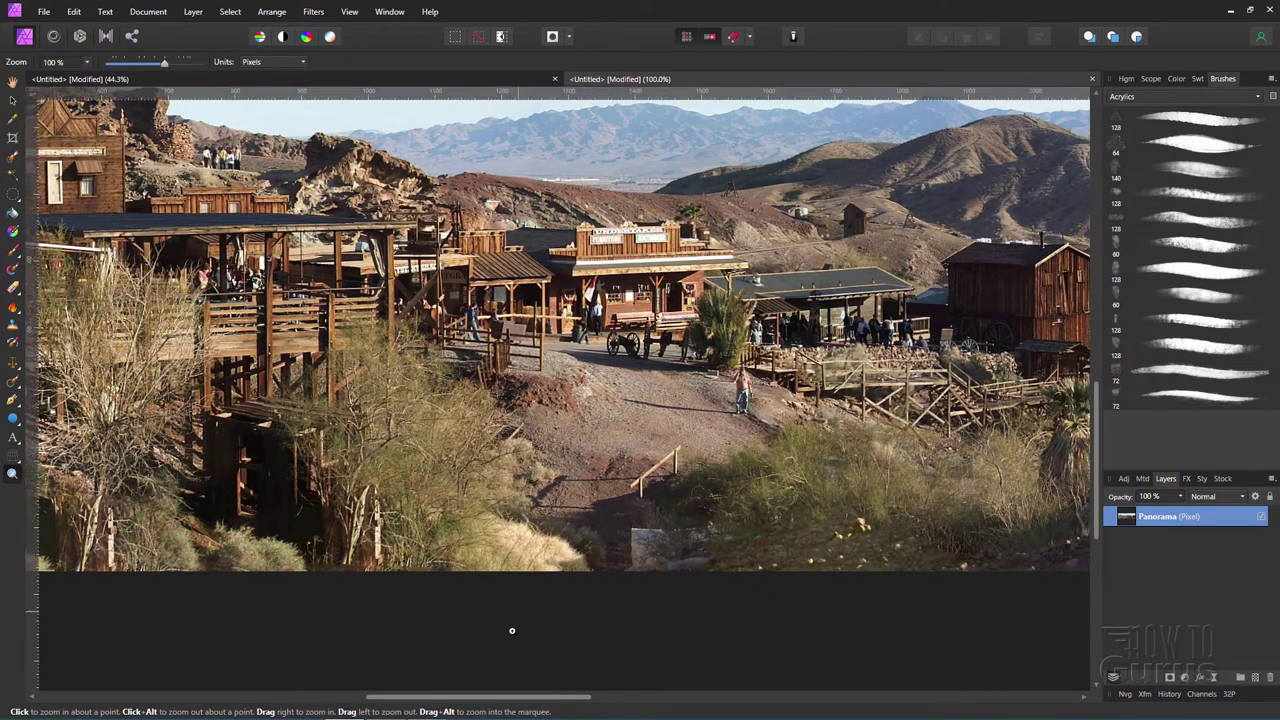
{"action": "left_click_drag", "start_coordinate": [506, 698], "coordinate": [357, 704]}
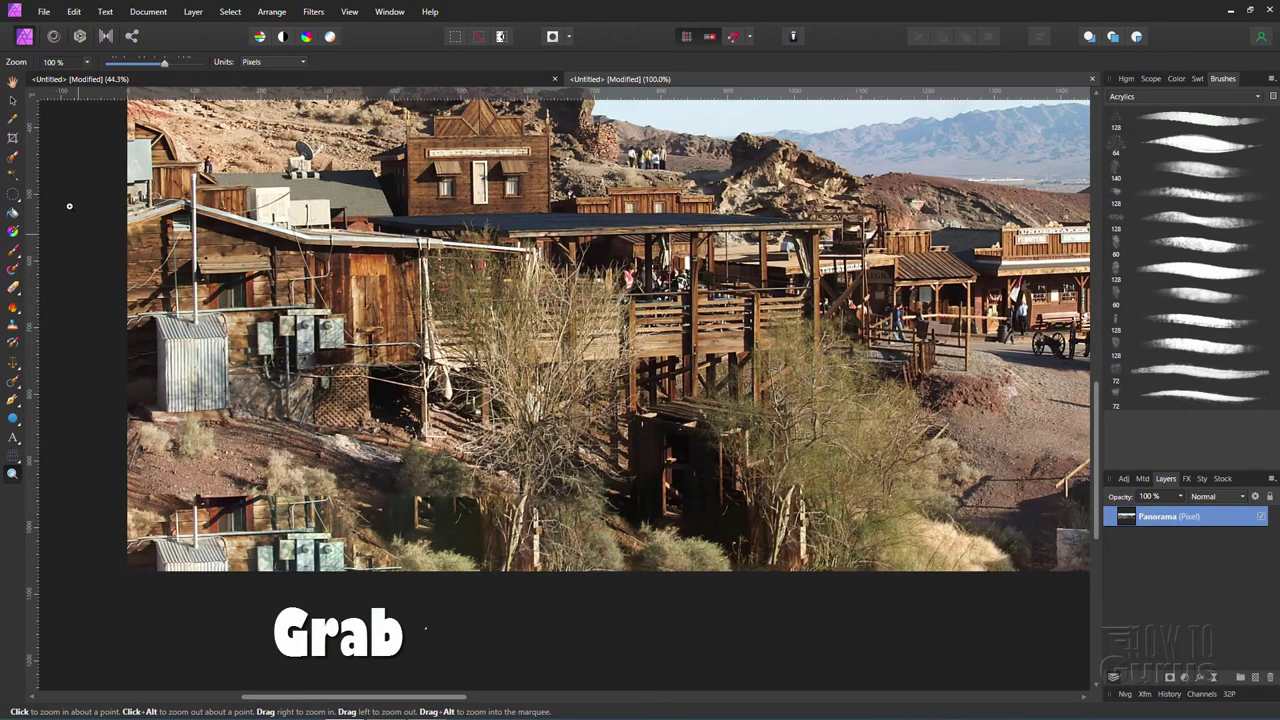
Clone nearby dirt over the lower-left ground along the panorama's bottom edge
{"action": "left_click", "coordinate": [13, 324]}
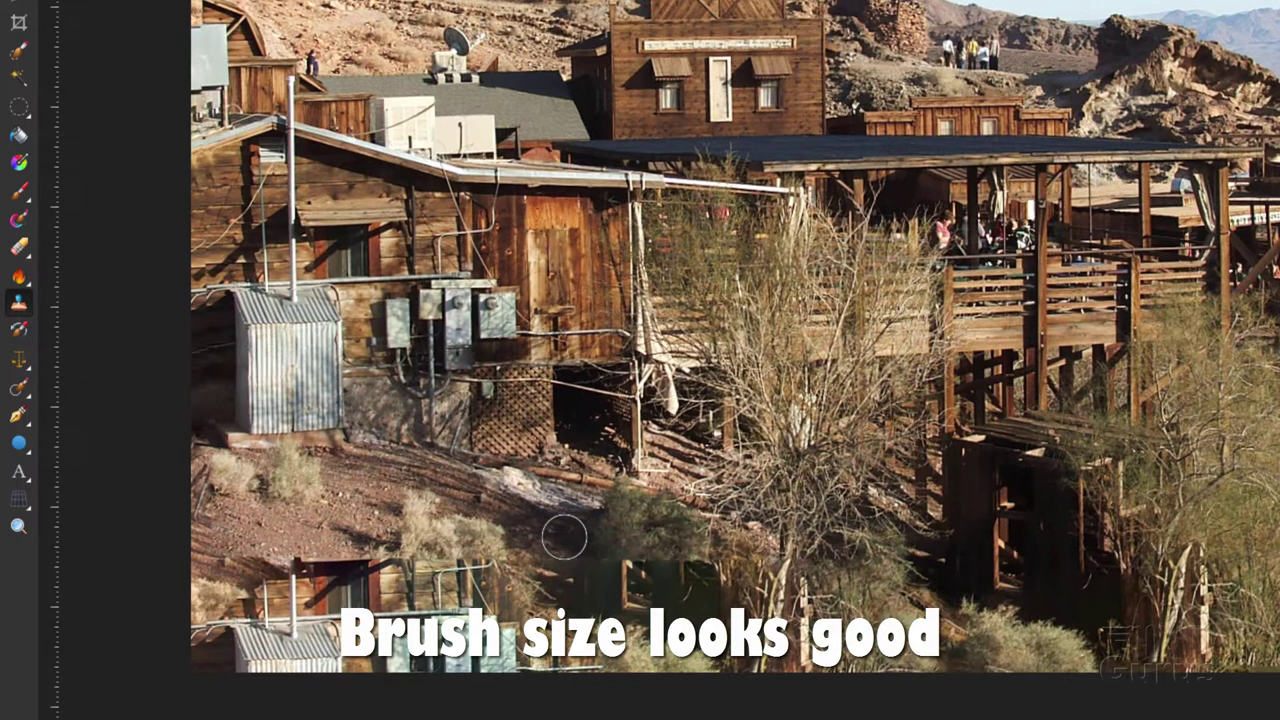
{"action": "scroll", "coordinate": [660, 337], "scroll_direction": "right", "scroll_amount": 10}
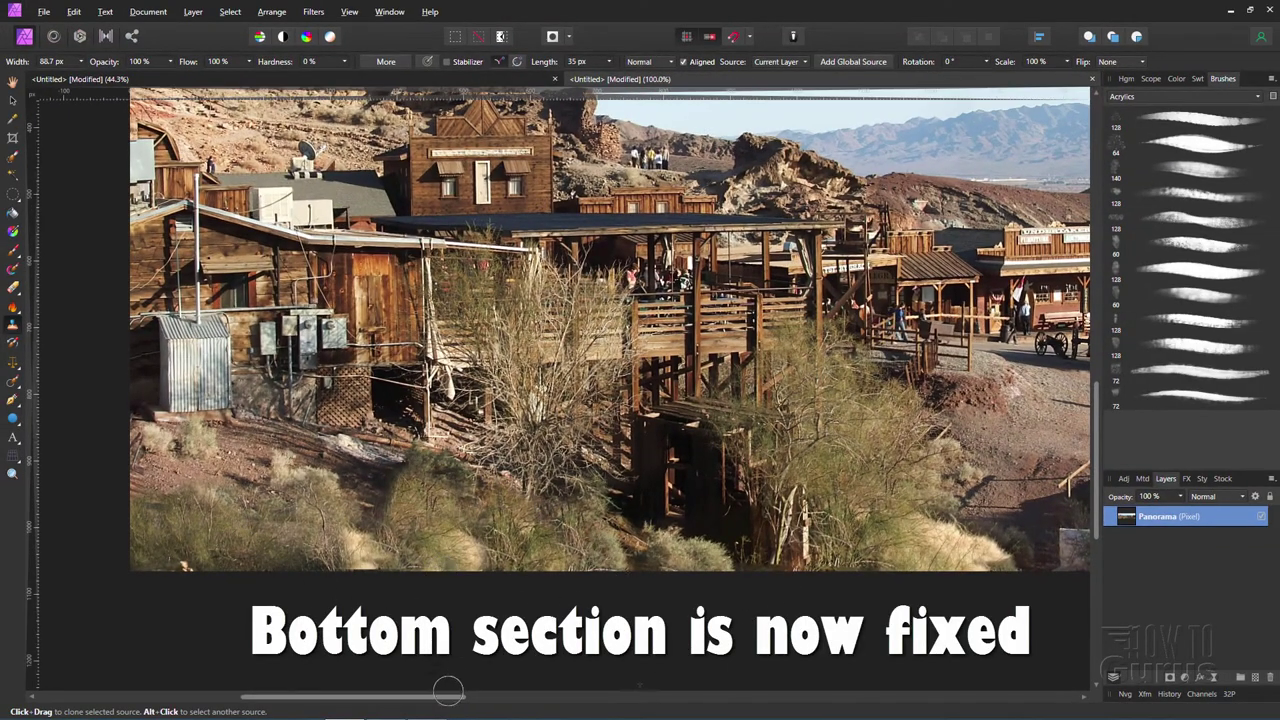
{"action": "left_click_drag", "start_coordinate": [450, 695], "coordinate": [896, 700]}
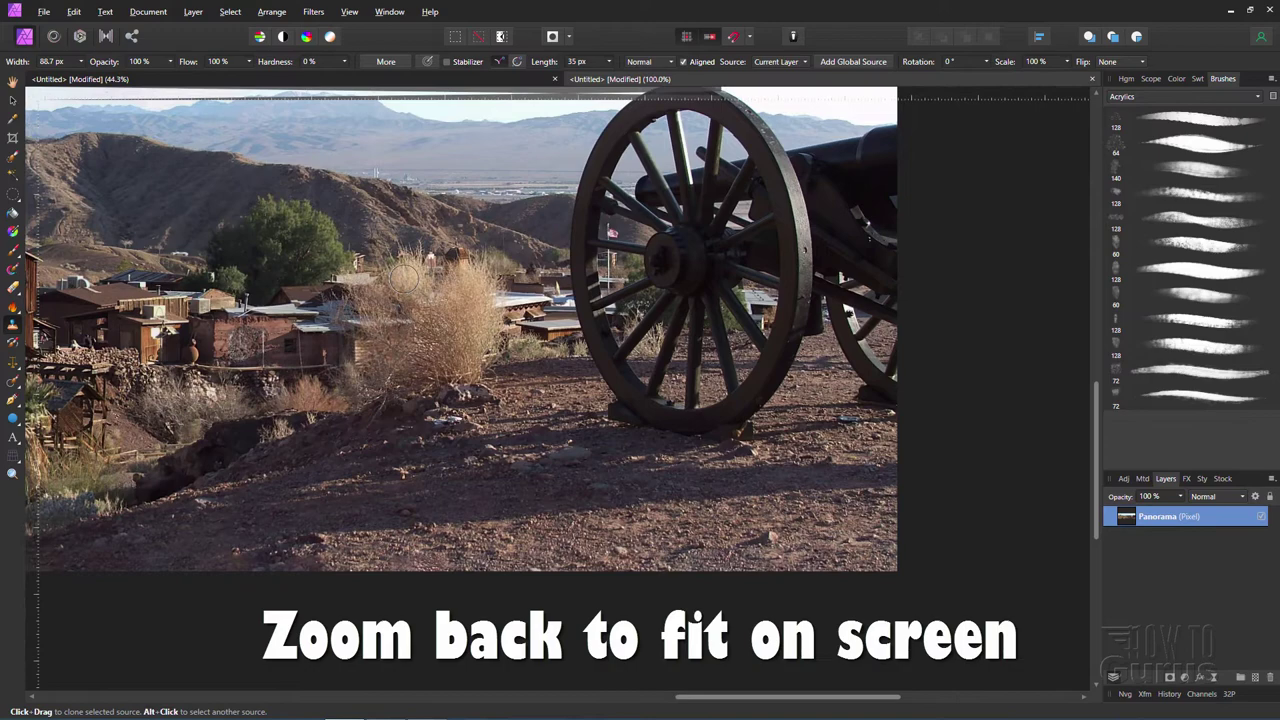
Zoom to fit the whole panorama in the window
{"action": "left_click", "coordinate": [352, 12]}
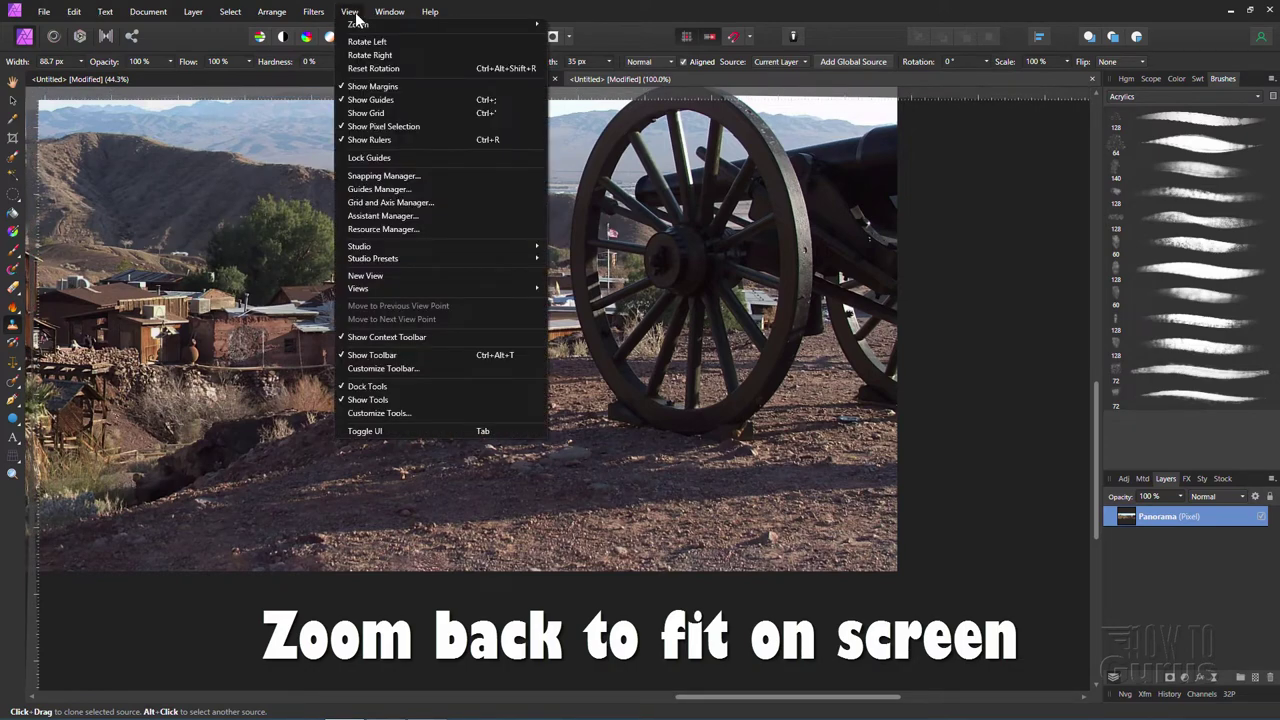
{"action": "mouse_move", "coordinate": [358, 22]}
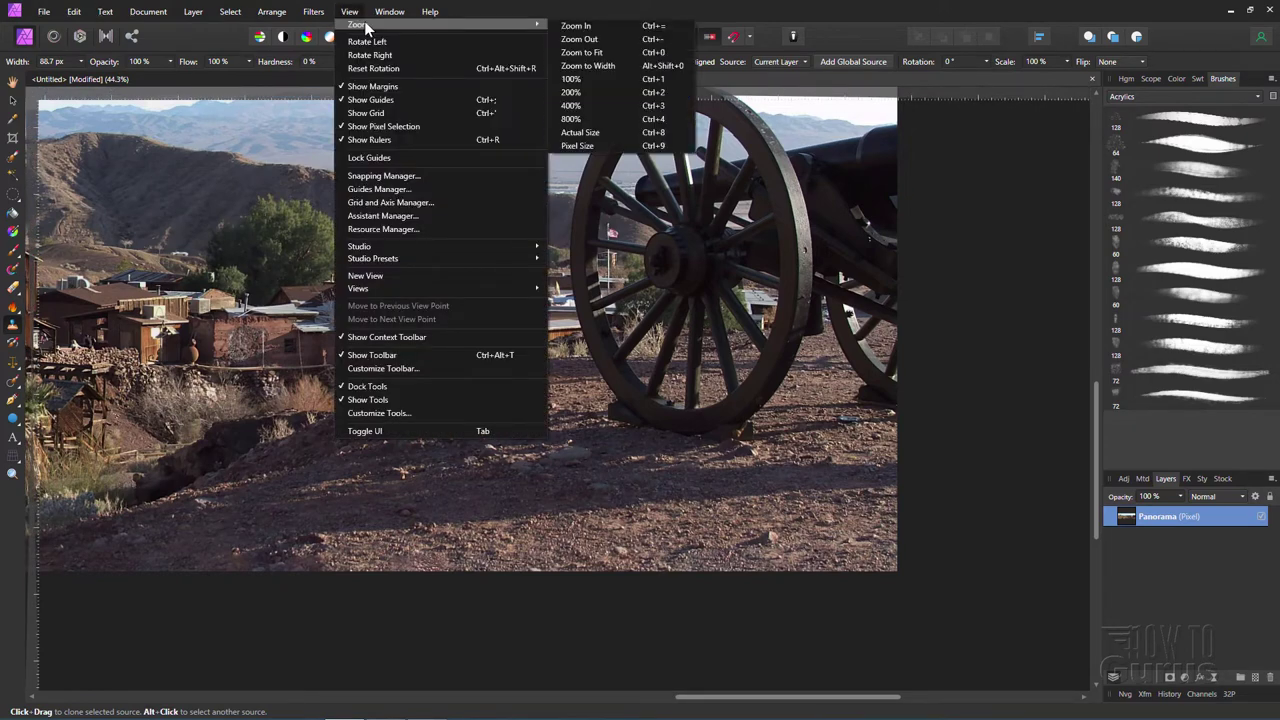
{"action": "left_click", "coordinate": [602, 62]}
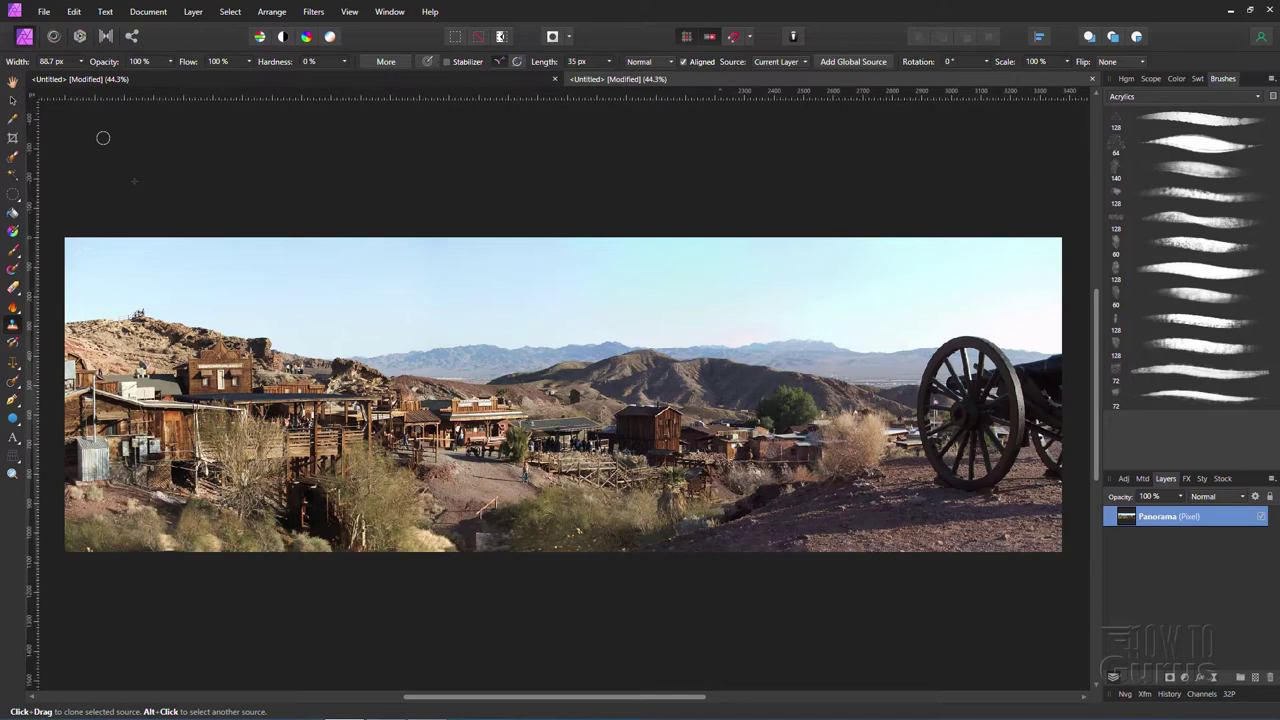
In the Develop Persona, enable Shadows & Highlights and darken shadows to -46%
{"action": "left_click", "coordinate": [80, 37]}
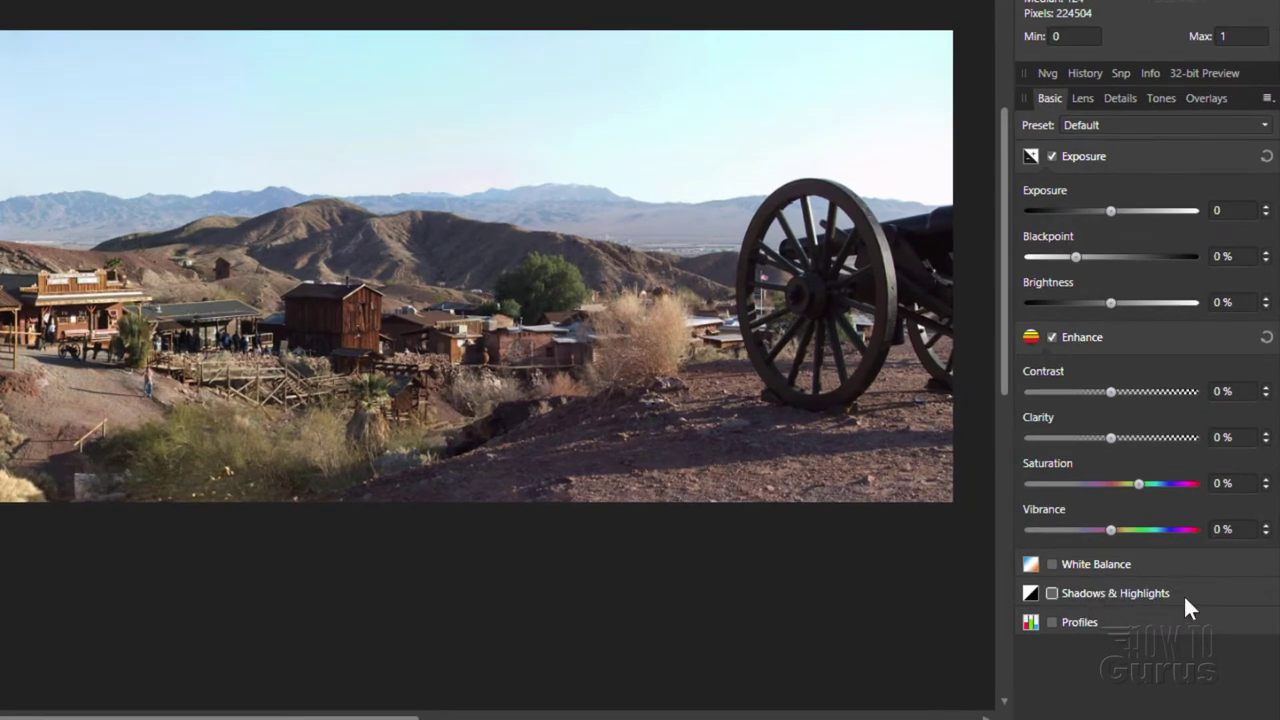
{"action": "left_click", "coordinate": [1052, 593]}
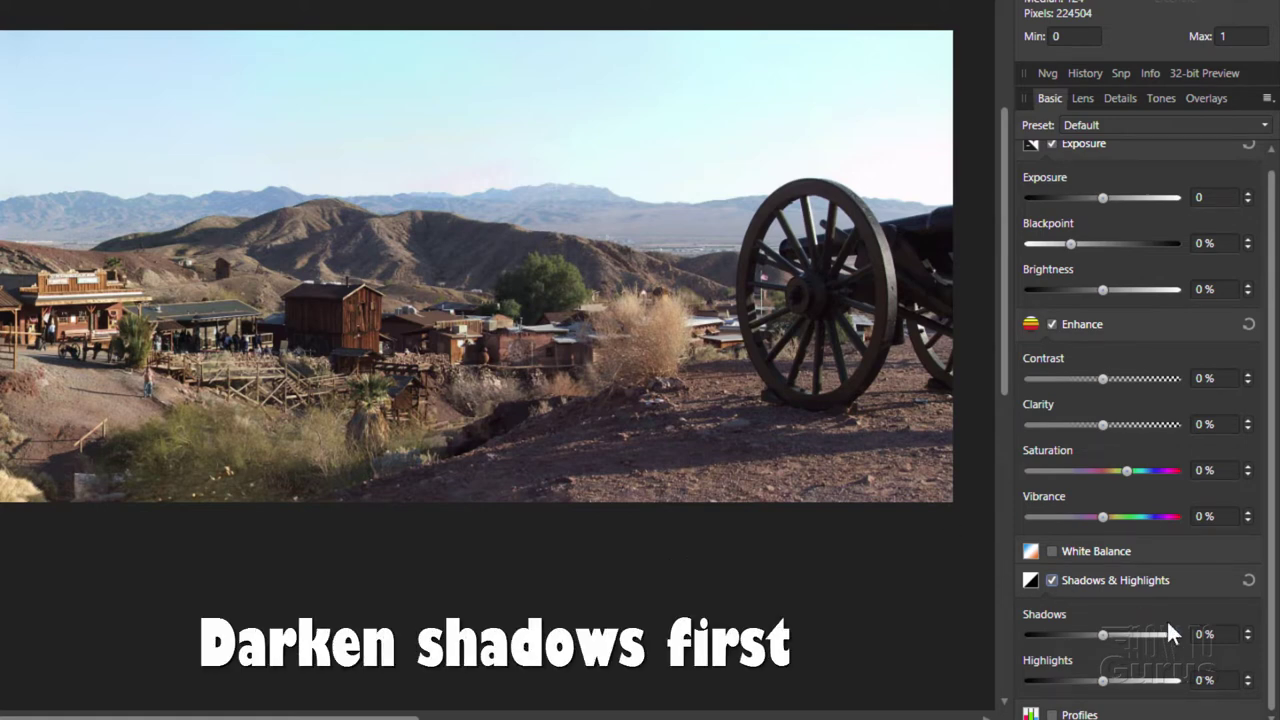
{"action": "left_click_drag", "start_coordinate": [1102, 634], "coordinate": [1079, 637]}
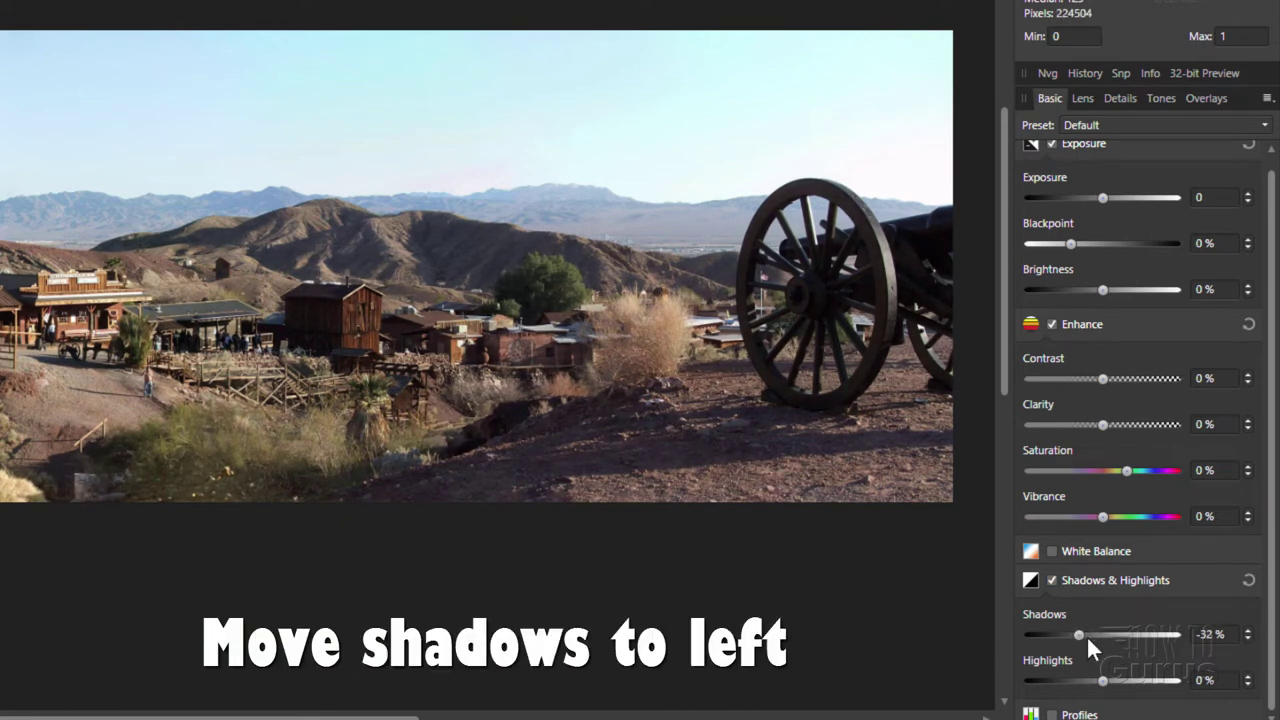
{"action": "left_click_drag", "start_coordinate": [1076, 636], "coordinate": [1067, 636]}
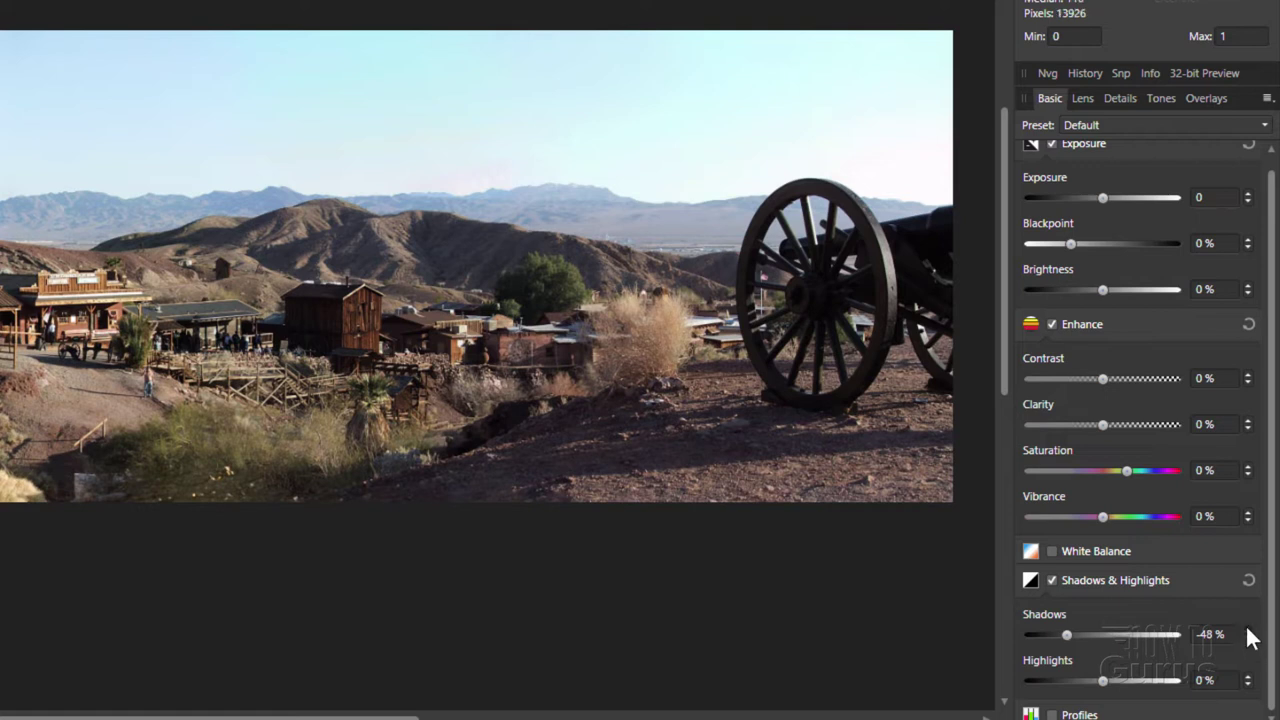
Raise highlights to 44%, toggling Shadows & Highlights off and on to compare
{"action": "left_click", "coordinate": [1051, 580]}
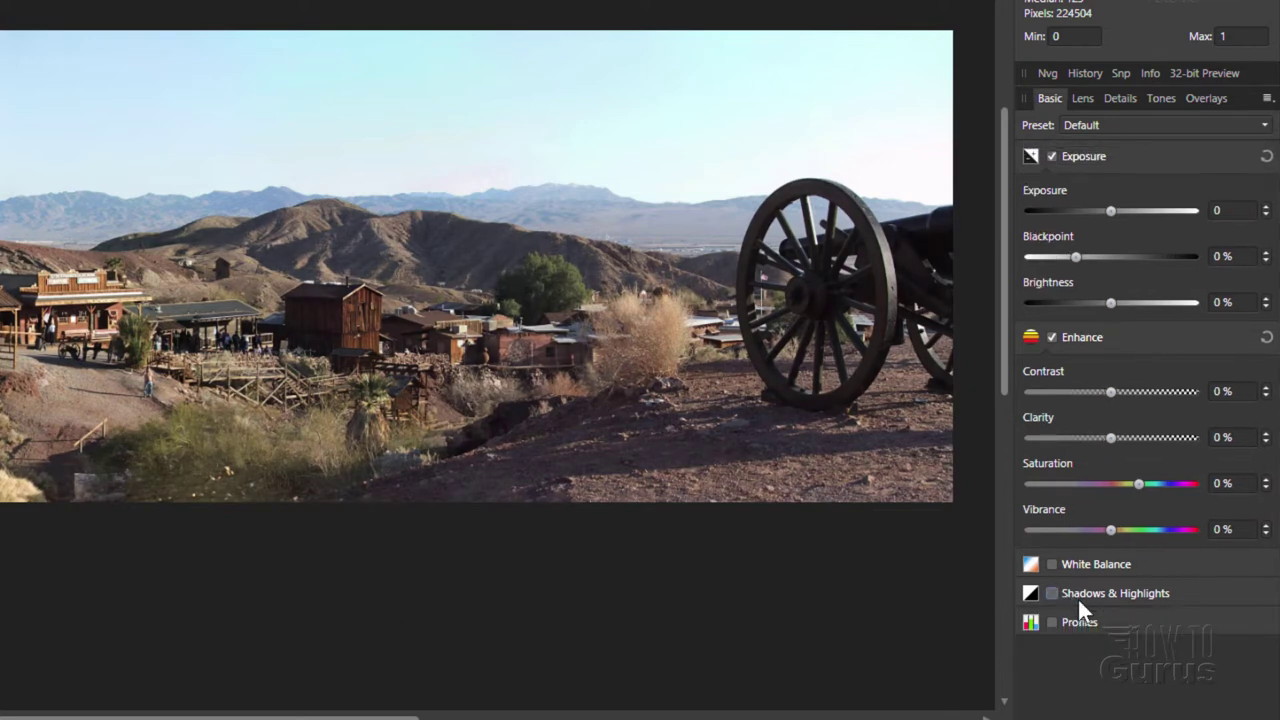
{"action": "left_click", "coordinate": [1051, 593]}
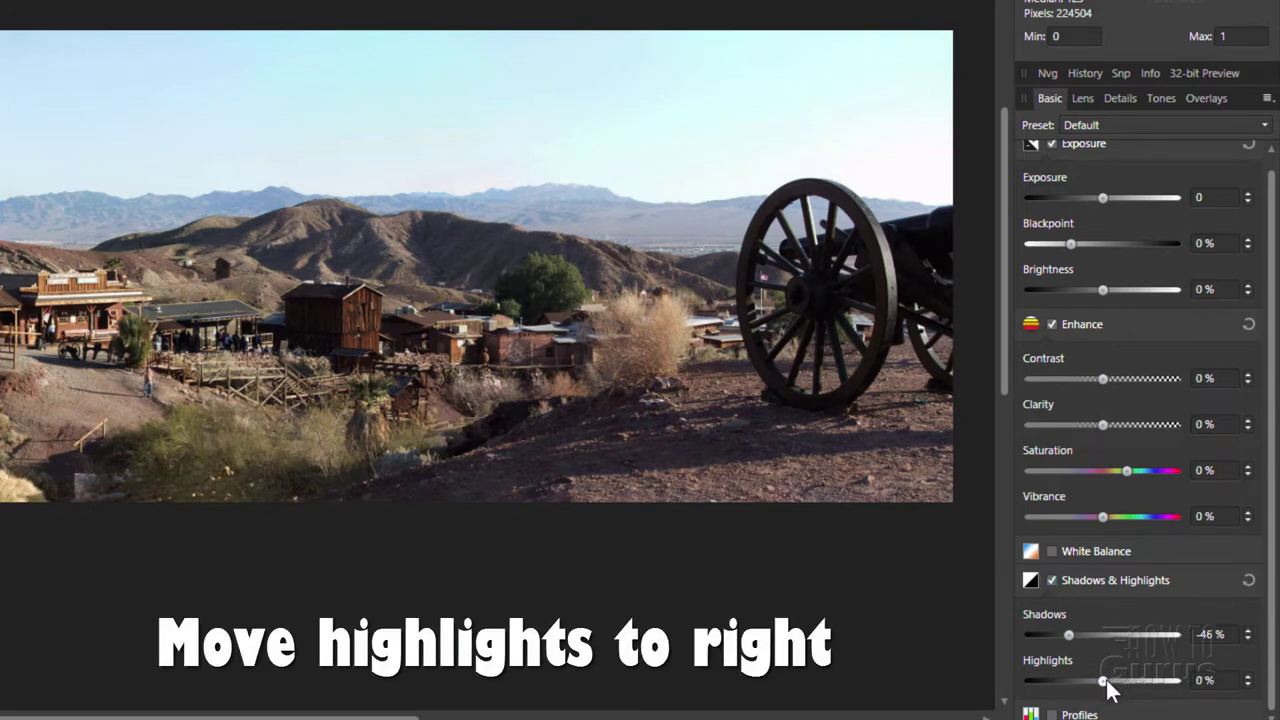
{"action": "left_click_drag", "start_coordinate": [1103, 681], "coordinate": [1134, 680]}
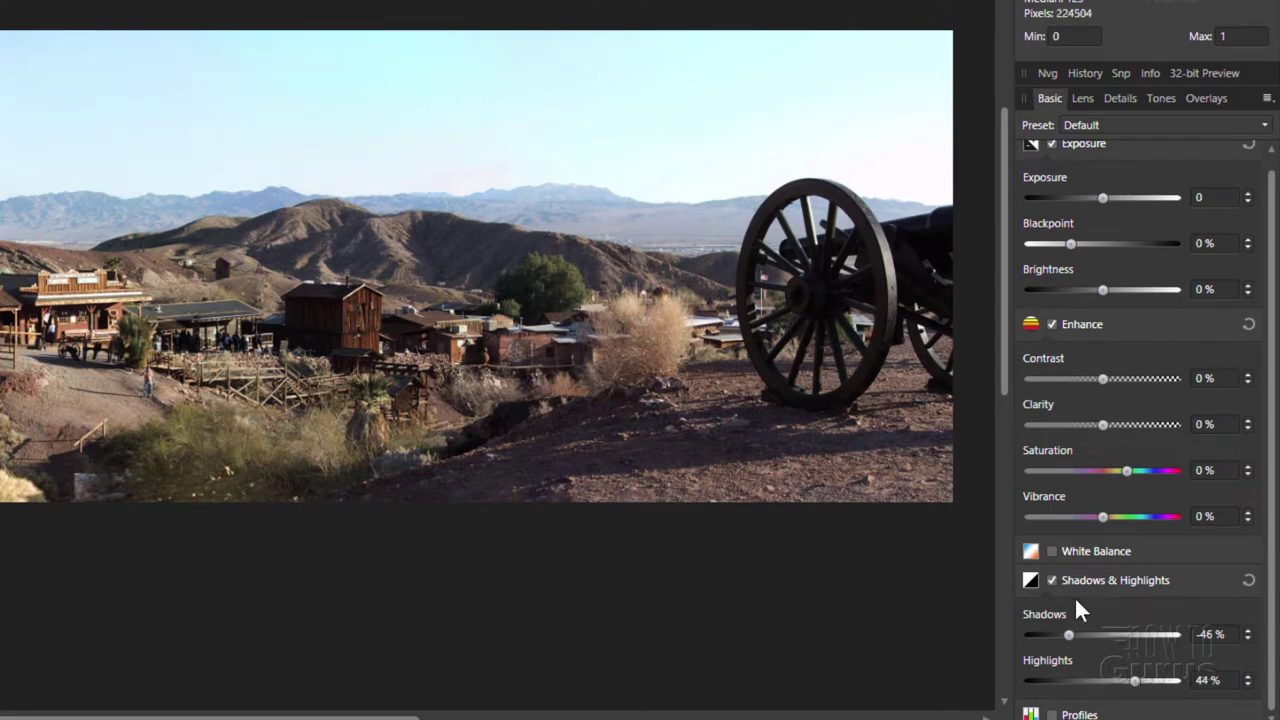
{"action": "left_click", "coordinate": [1051, 580]}
Raise Enhance saturation to 25%, comparing with the adjustments toggled off and on
{"action": "left_click", "coordinate": [1051, 580]}
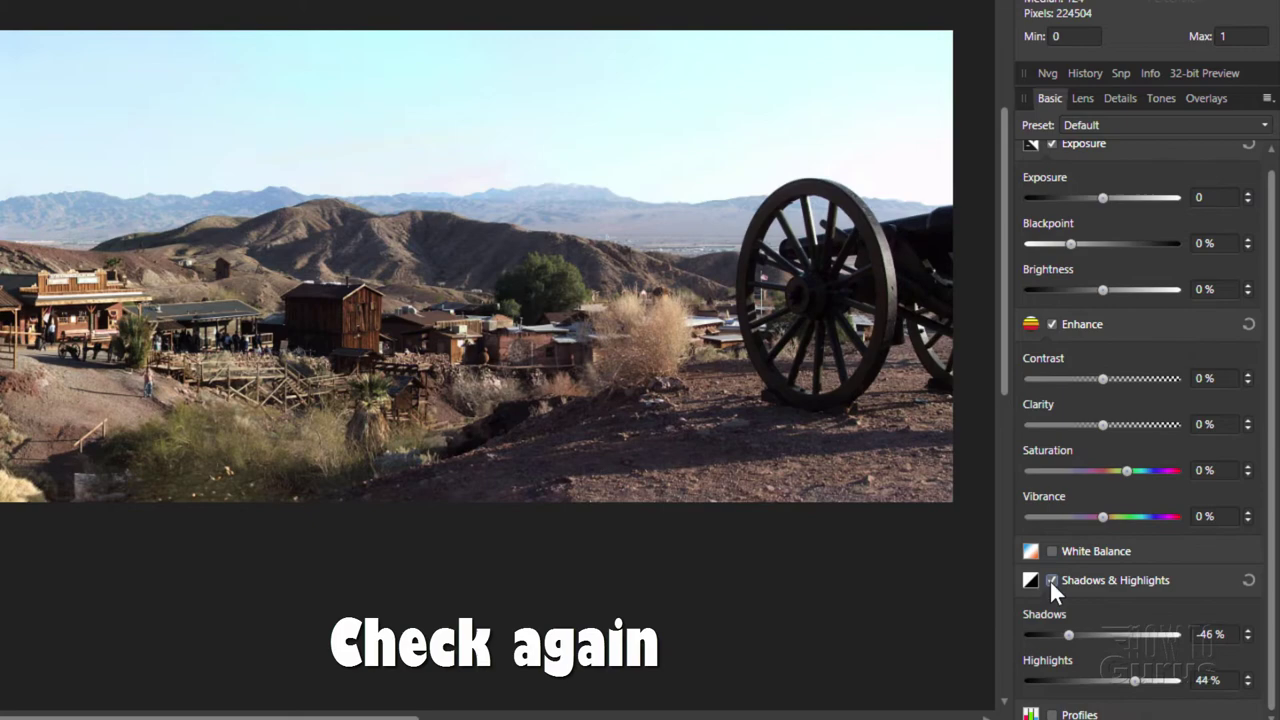
{"action": "left_click", "coordinate": [1050, 580]}
{"action": "left_click", "coordinate": [1050, 580]}
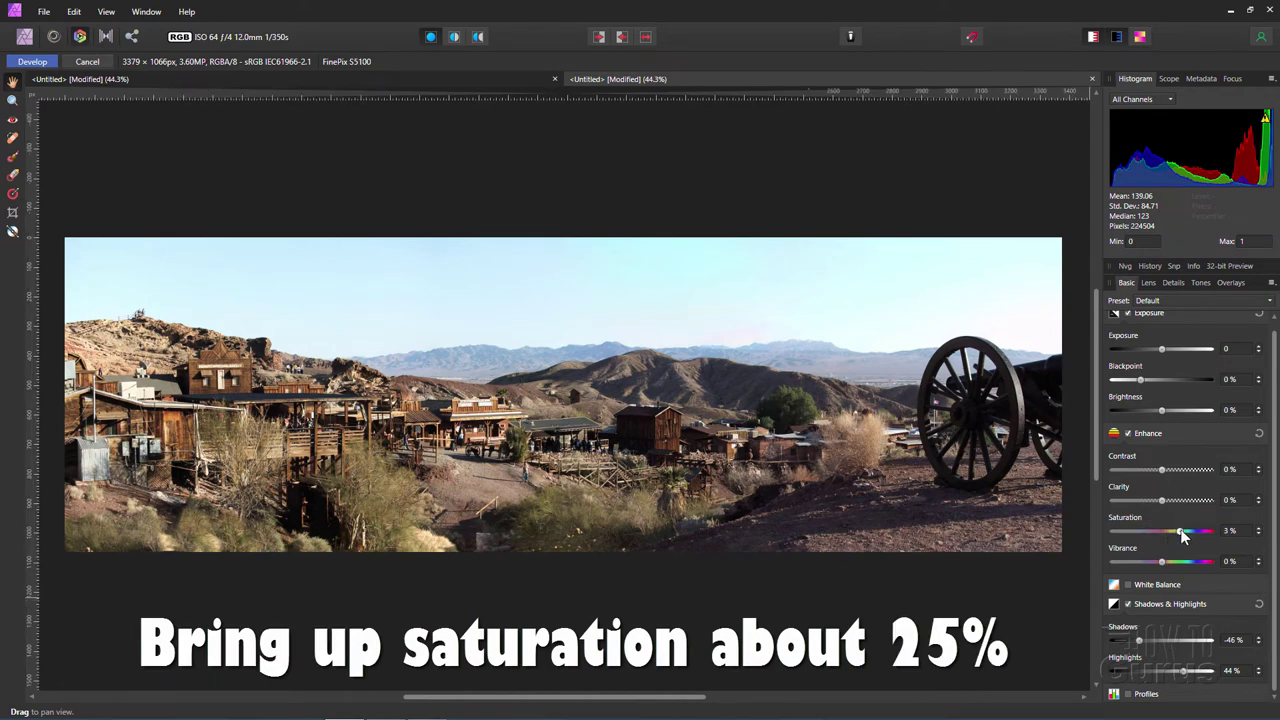
{"action": "left_click_drag", "start_coordinate": [1182, 536], "coordinate": [1189, 536]}
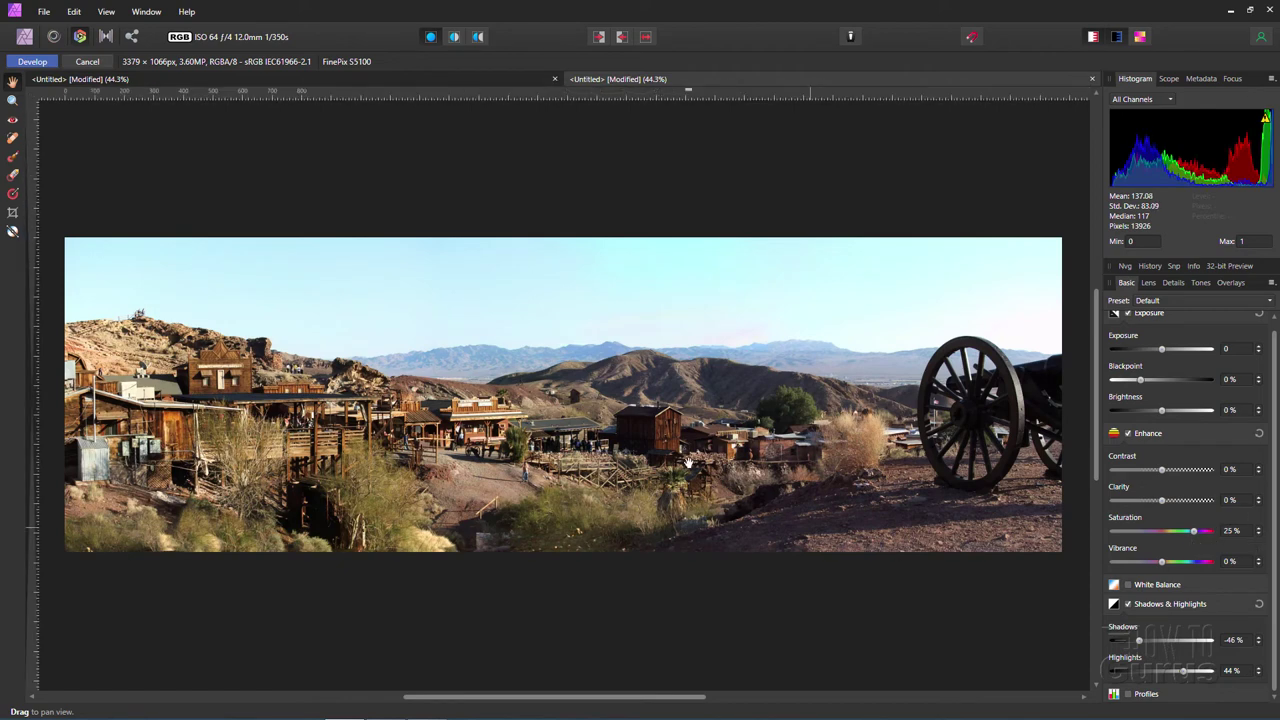
{"action": "left_click", "coordinate": [1128, 434]}
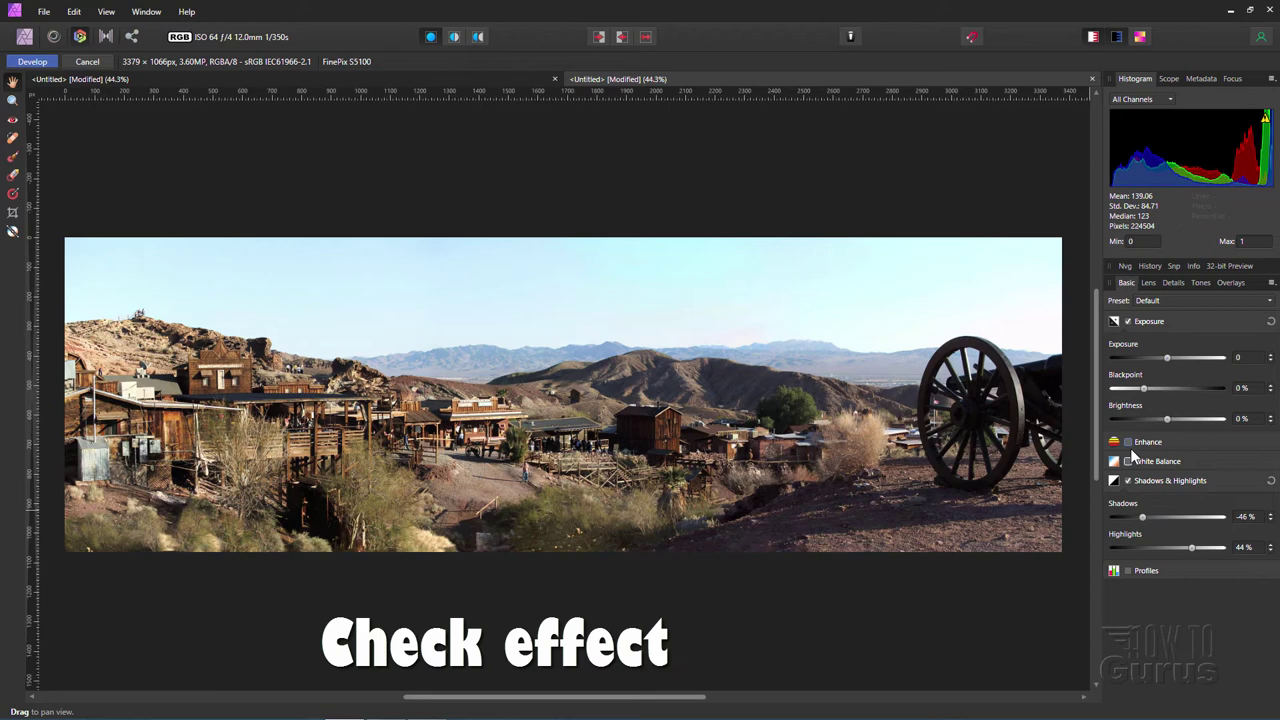
{"action": "left_click", "coordinate": [1128, 443]}
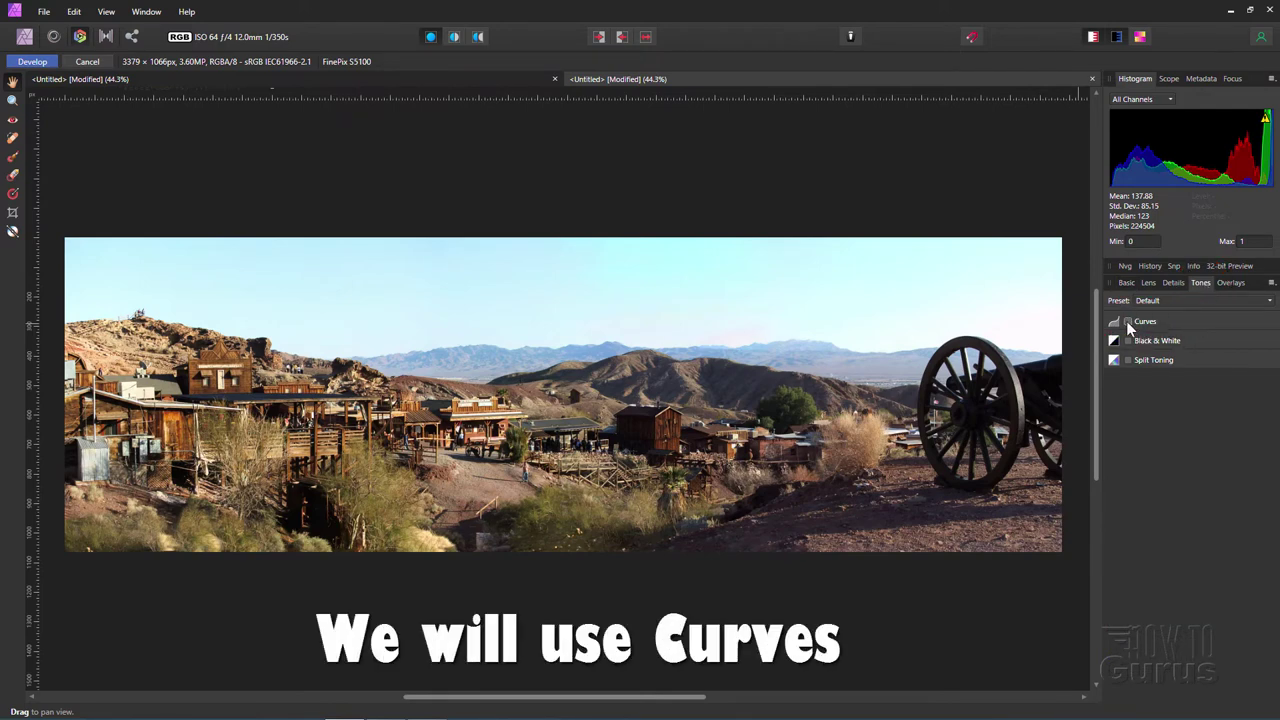
Enable Curves on the Red channel and lift its midtone slightly for warmth
{"action": "left_click", "coordinate": [1128, 322]}
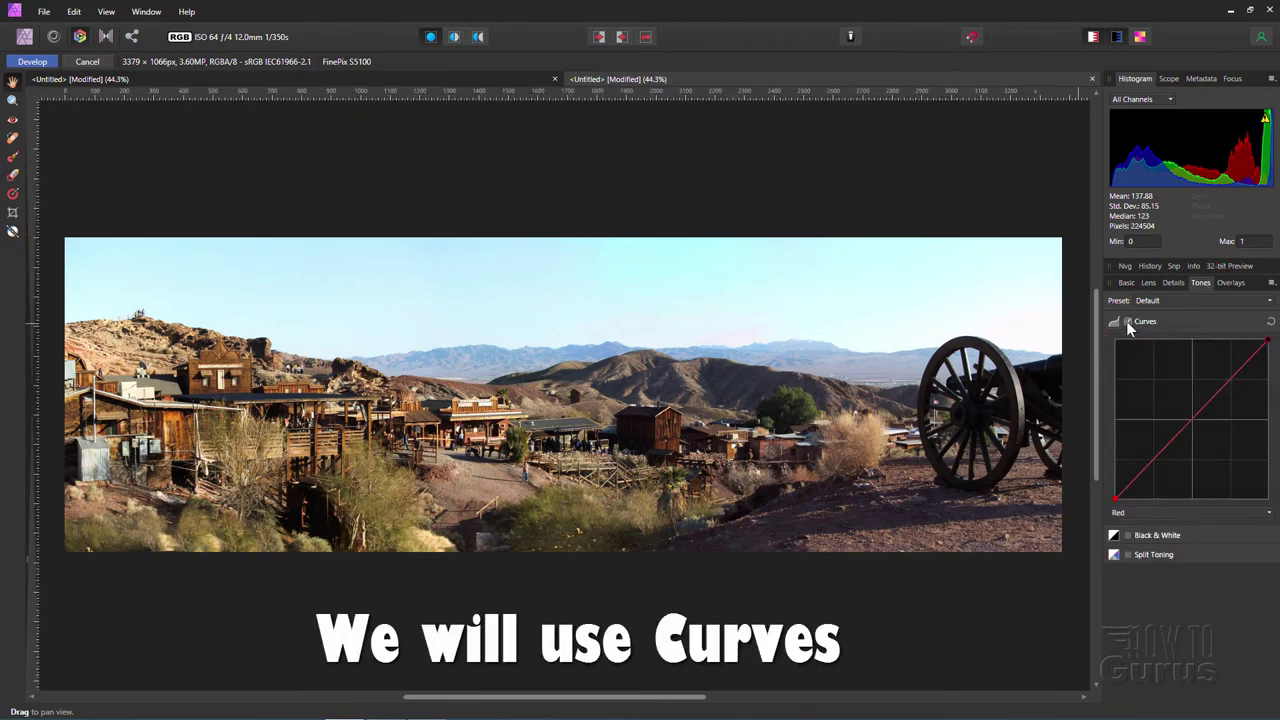
{"action": "left_click", "coordinate": [1221, 513]}
{"action": "left_click", "coordinate": [1190, 543]}
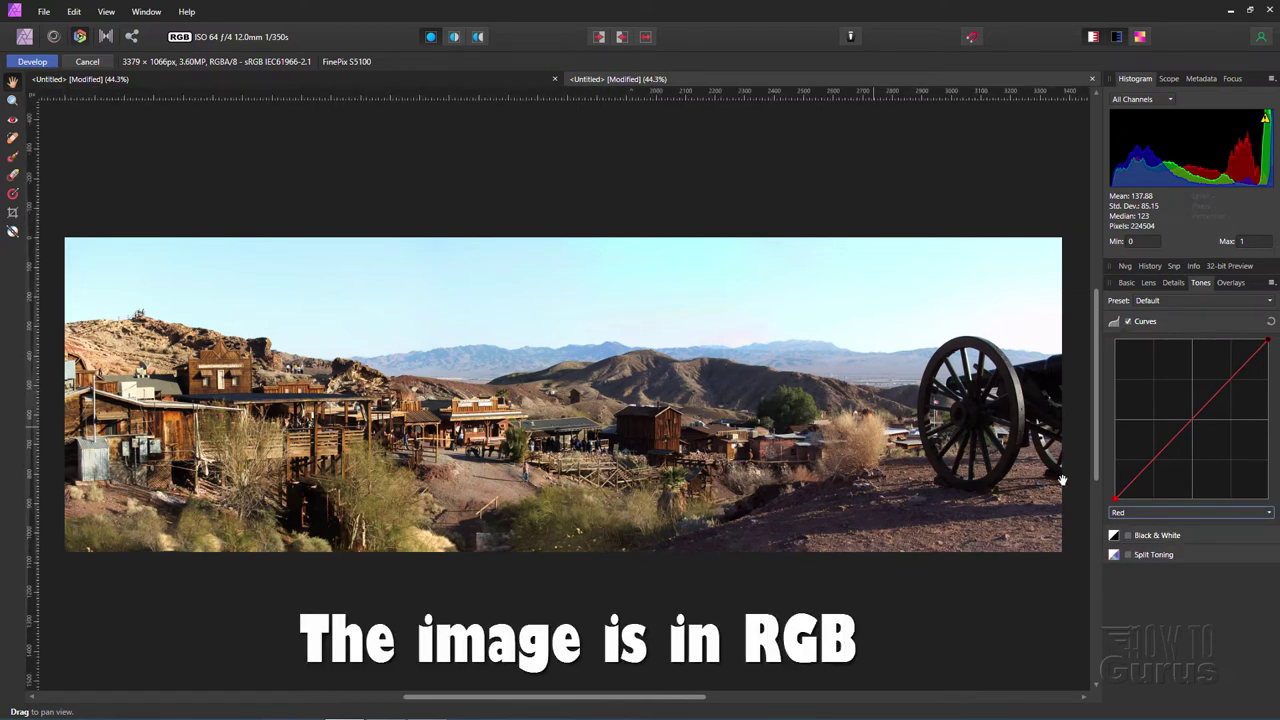
{"action": "left_click", "coordinate": [1160, 512]}
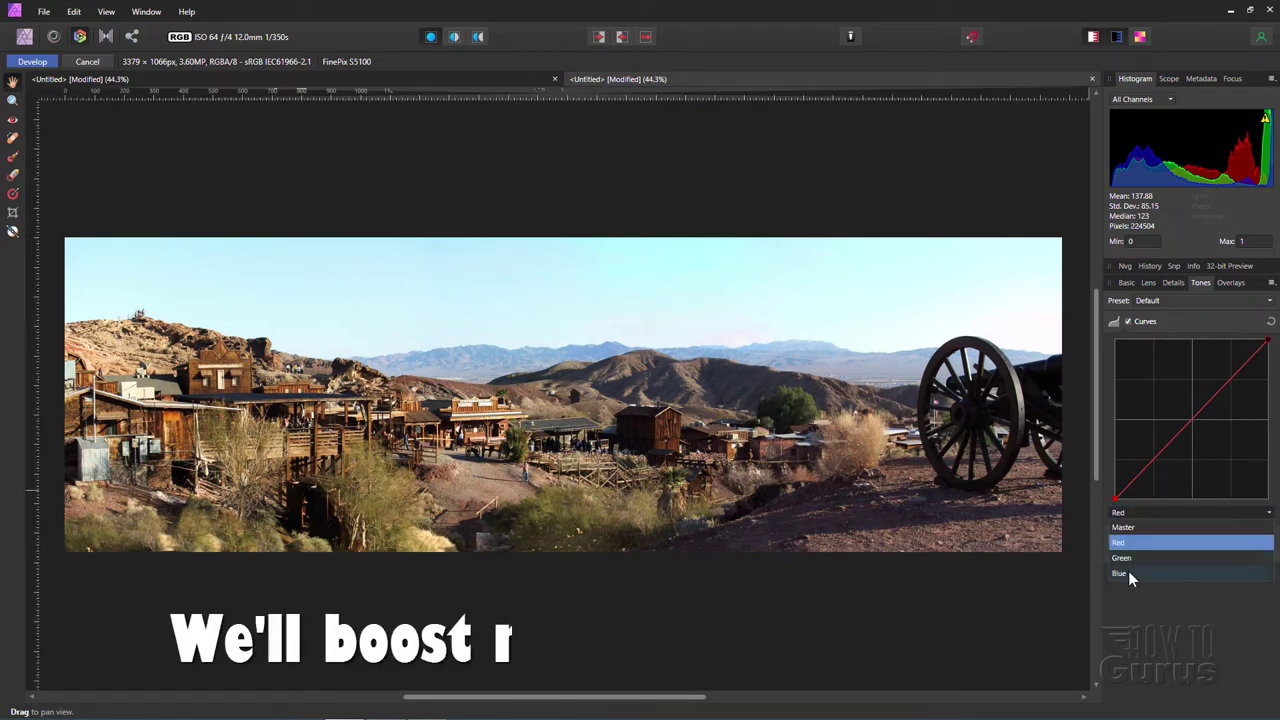
{"action": "left_click", "coordinate": [1140, 543]}
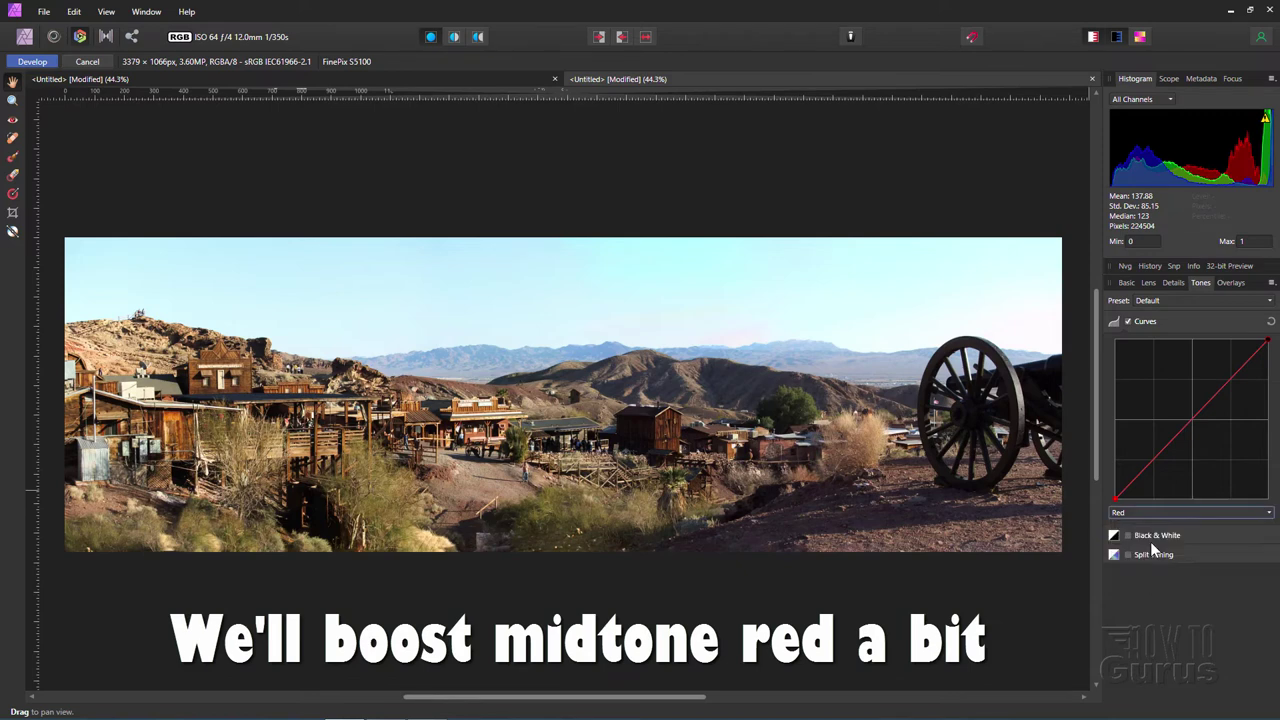
{"action": "left_click", "coordinate": [1190, 420]}
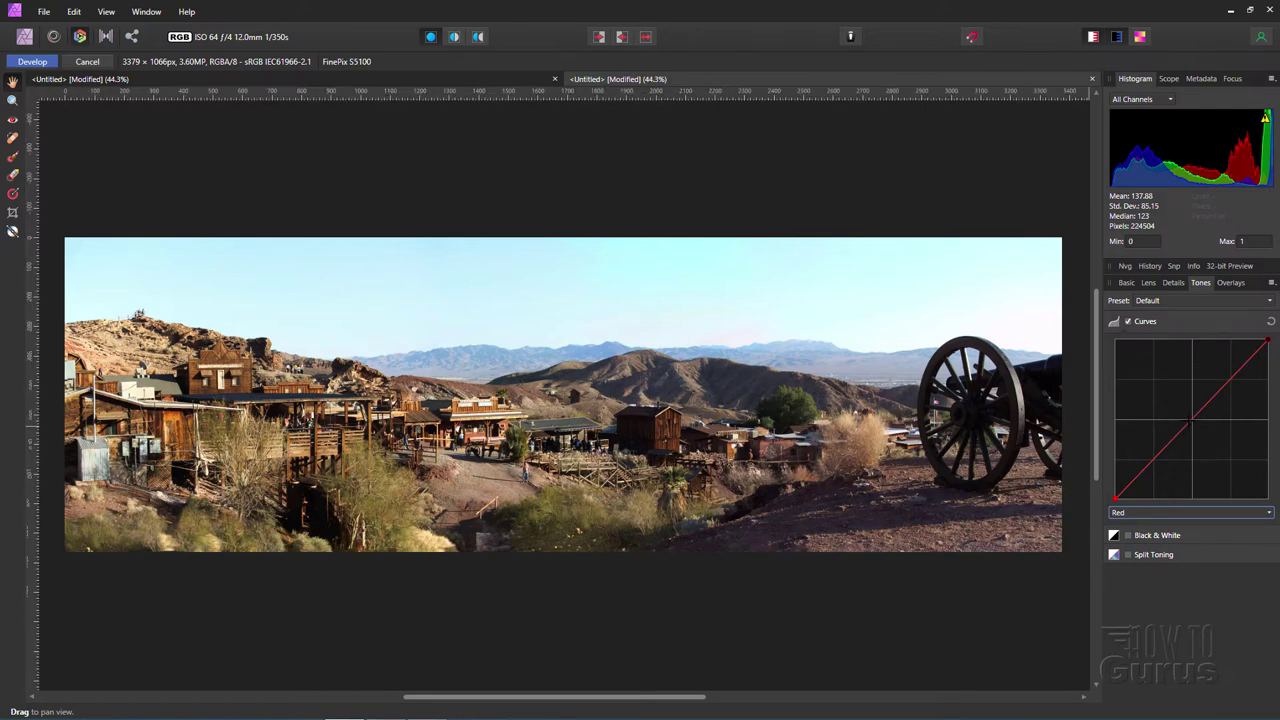
{"action": "left_click_drag", "start_coordinate": [1191, 419], "coordinate": [1194, 418]}
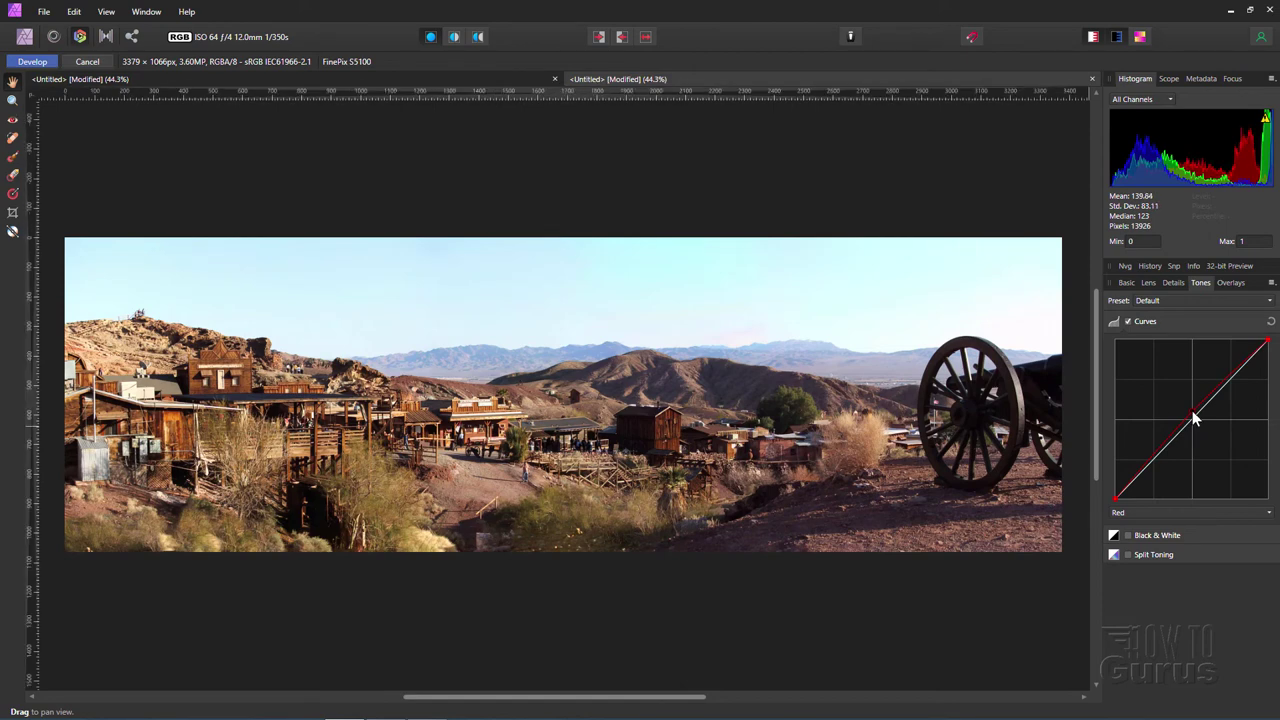
Toggle the warm Curves adjustment off and on twice, leaving it enabled
{"action": "left_click", "coordinate": [1128, 322]}
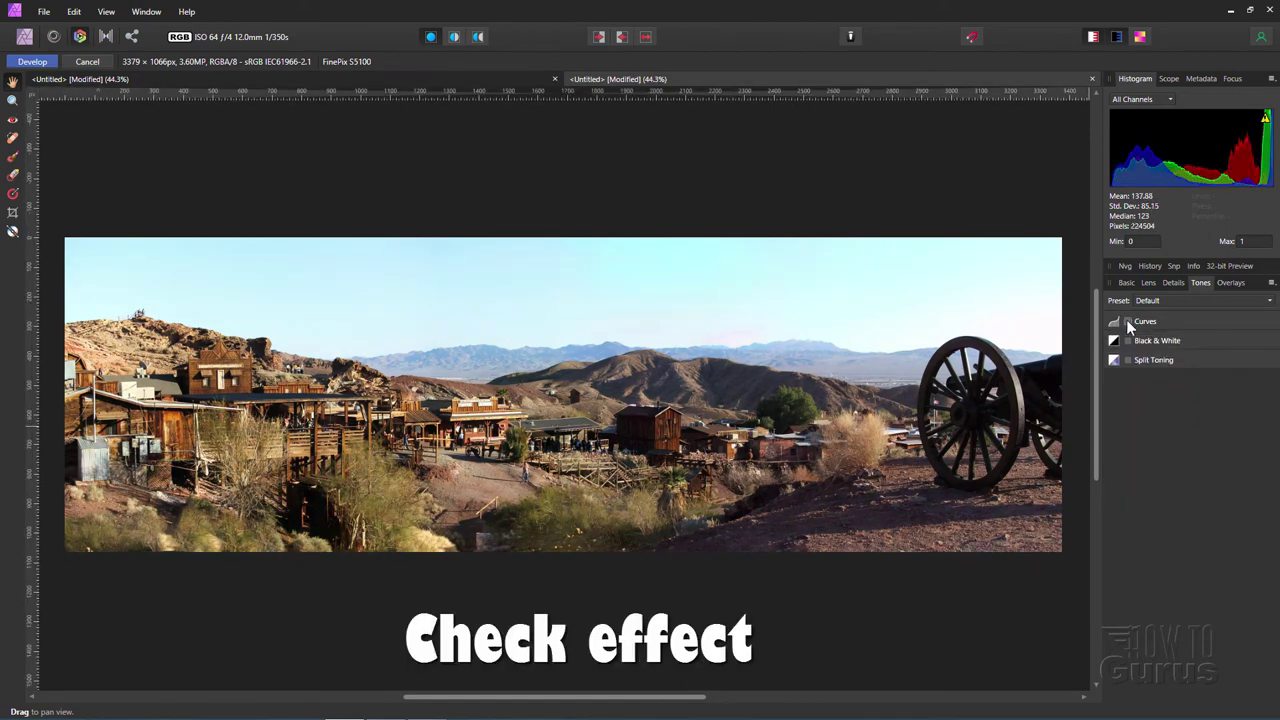
{"action": "left_click", "coordinate": [1129, 322]}
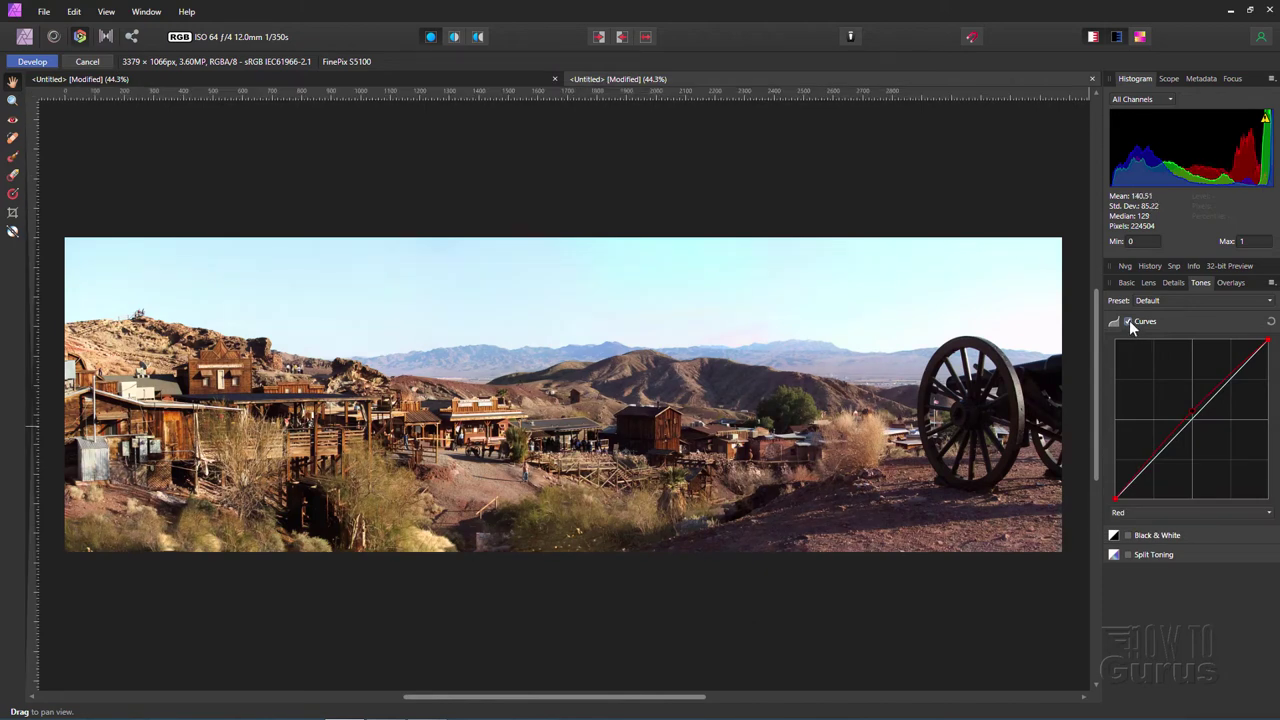
{"action": "left_click", "coordinate": [1129, 322]}
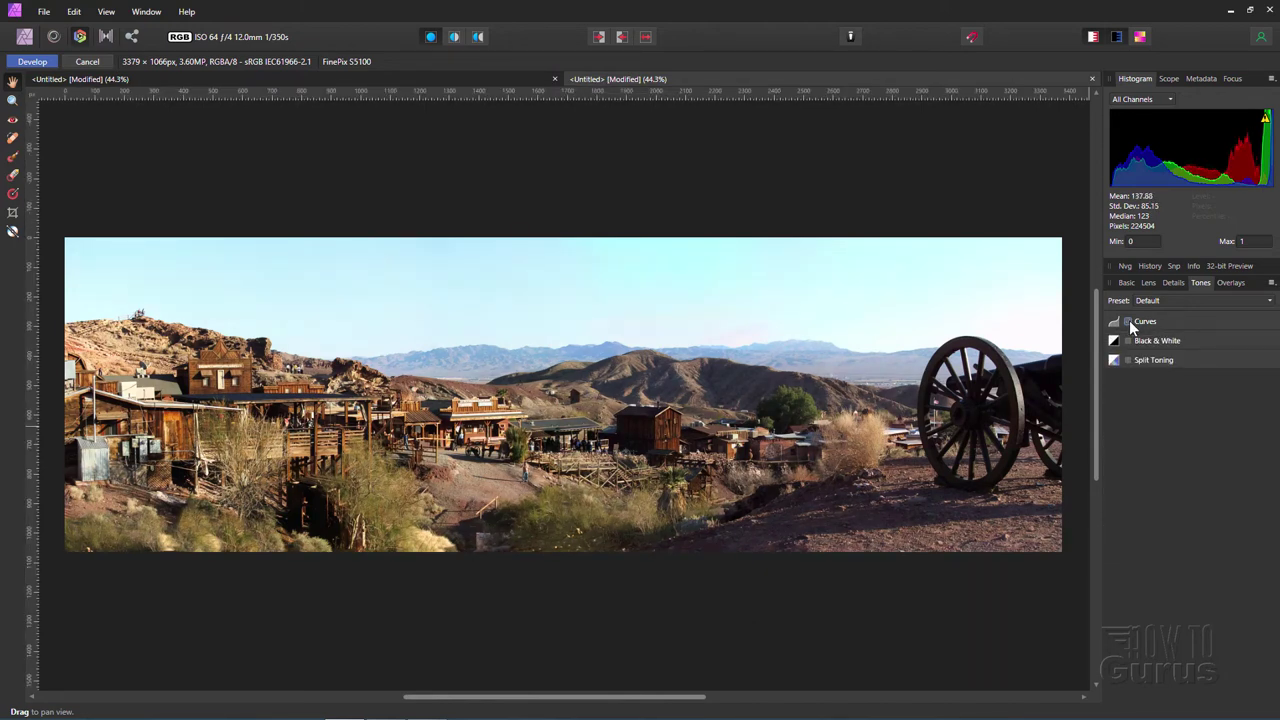
{"action": "left_click", "coordinate": [1129, 322]}
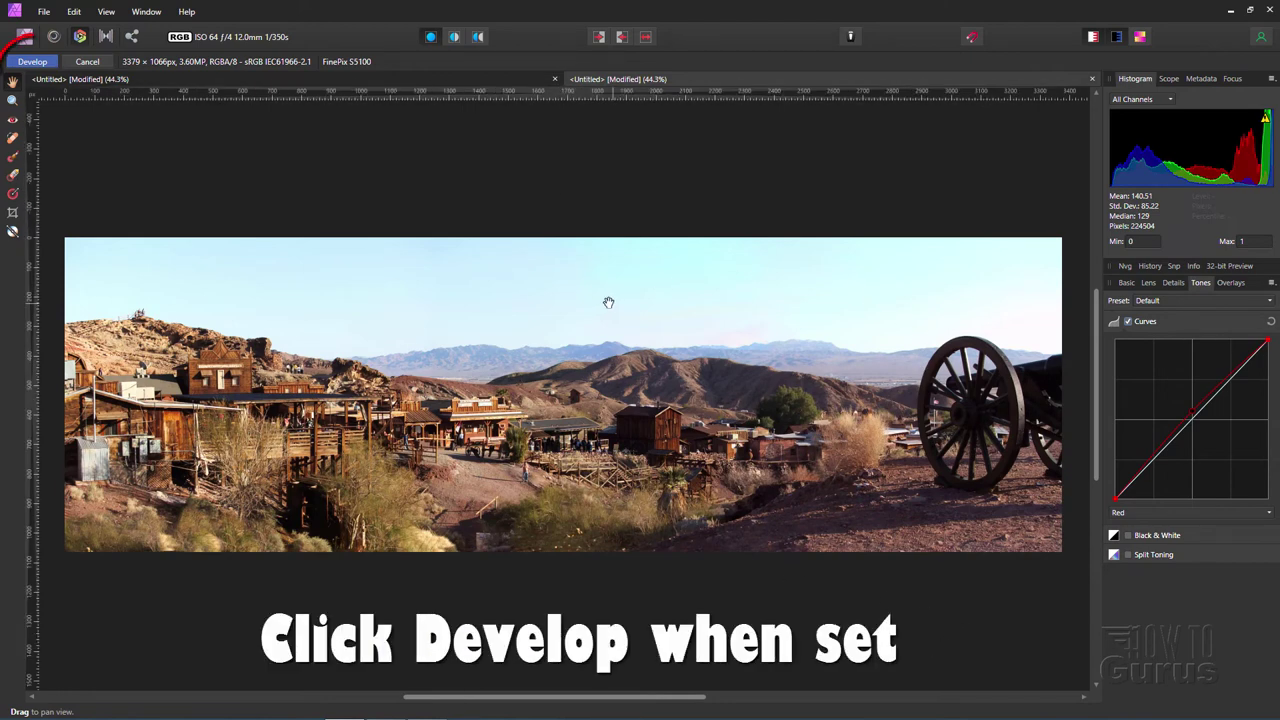
Develop the warm-toned panorama into an editable Panorama pixel layer
{"action": "left_click", "coordinate": [33, 63]}
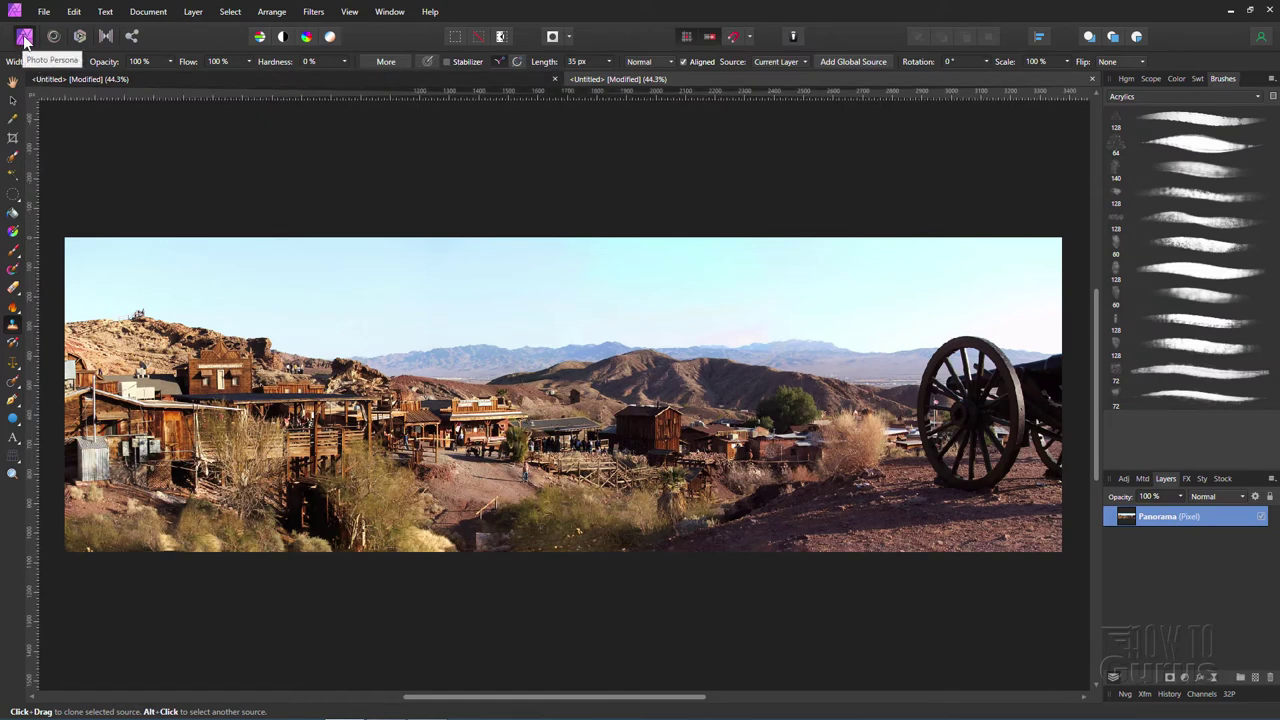
{"action": "left_click", "coordinate": [44, 12]}
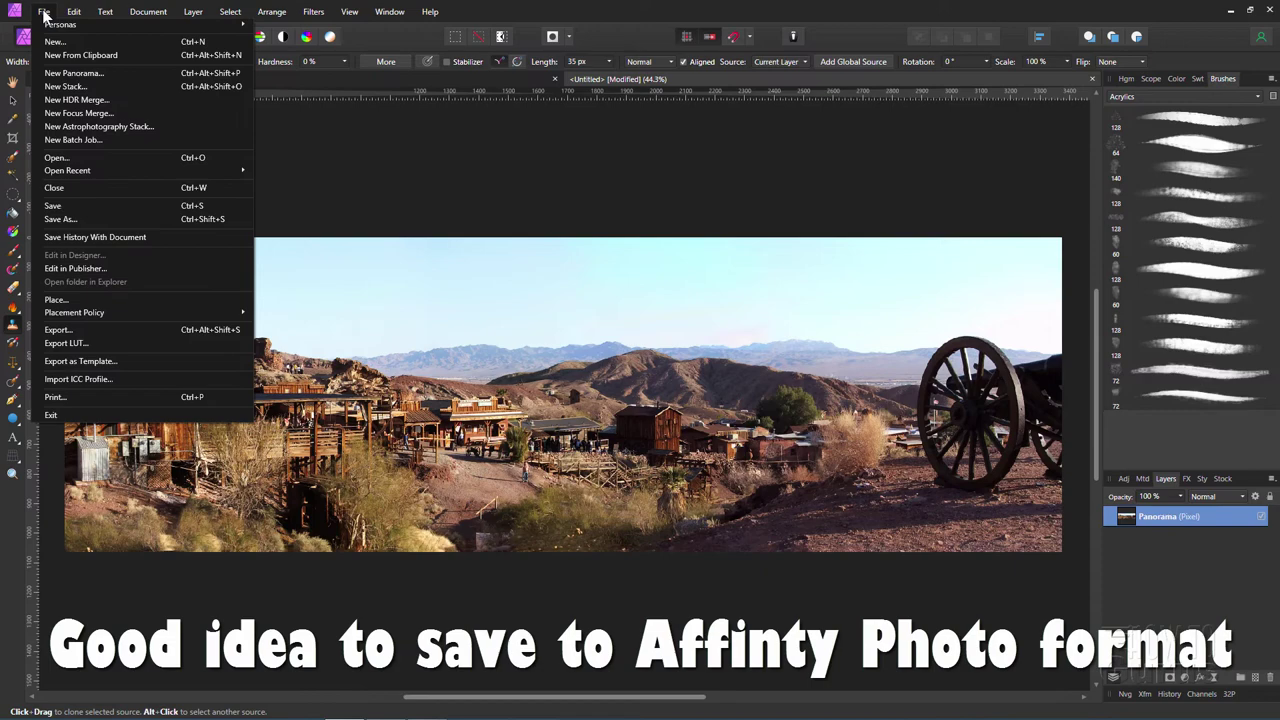
Save the document as 'panorama' in Affinity Photo format beside the original photos
{"action": "left_click", "coordinate": [68, 206]}
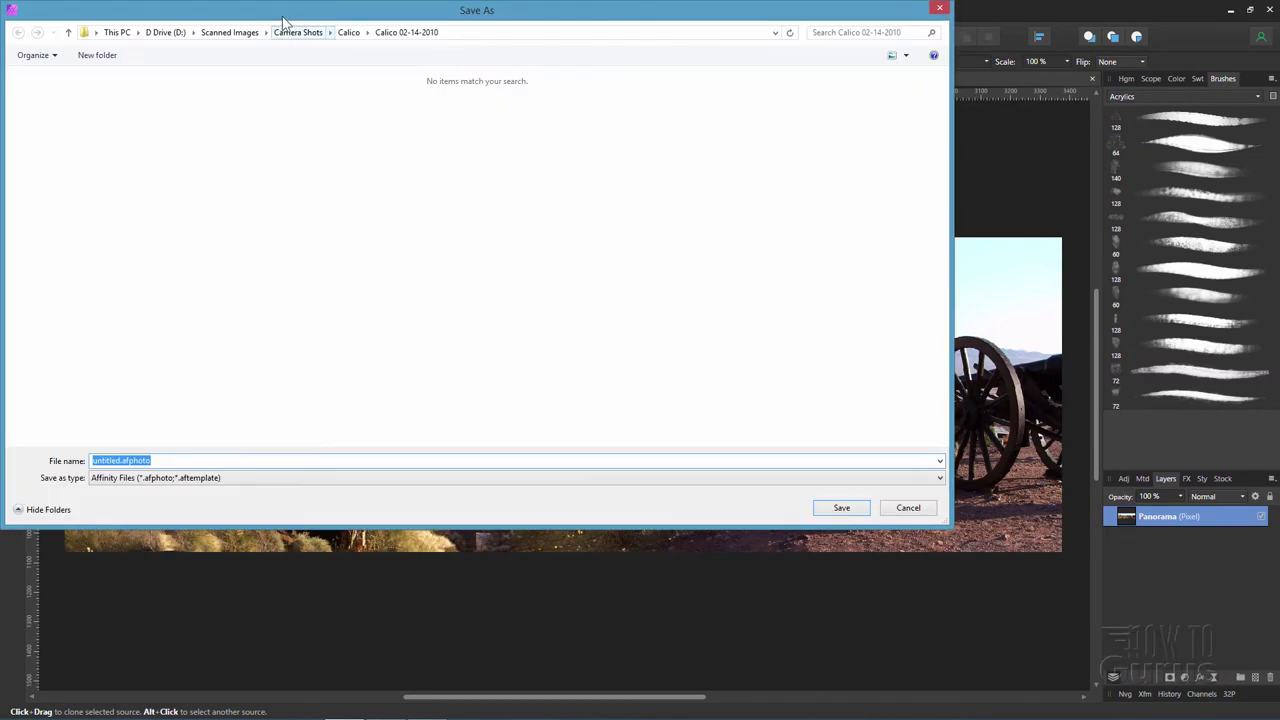
{"action": "left_click_drag", "start_coordinate": [282, 14], "coordinate": [349, 62]}
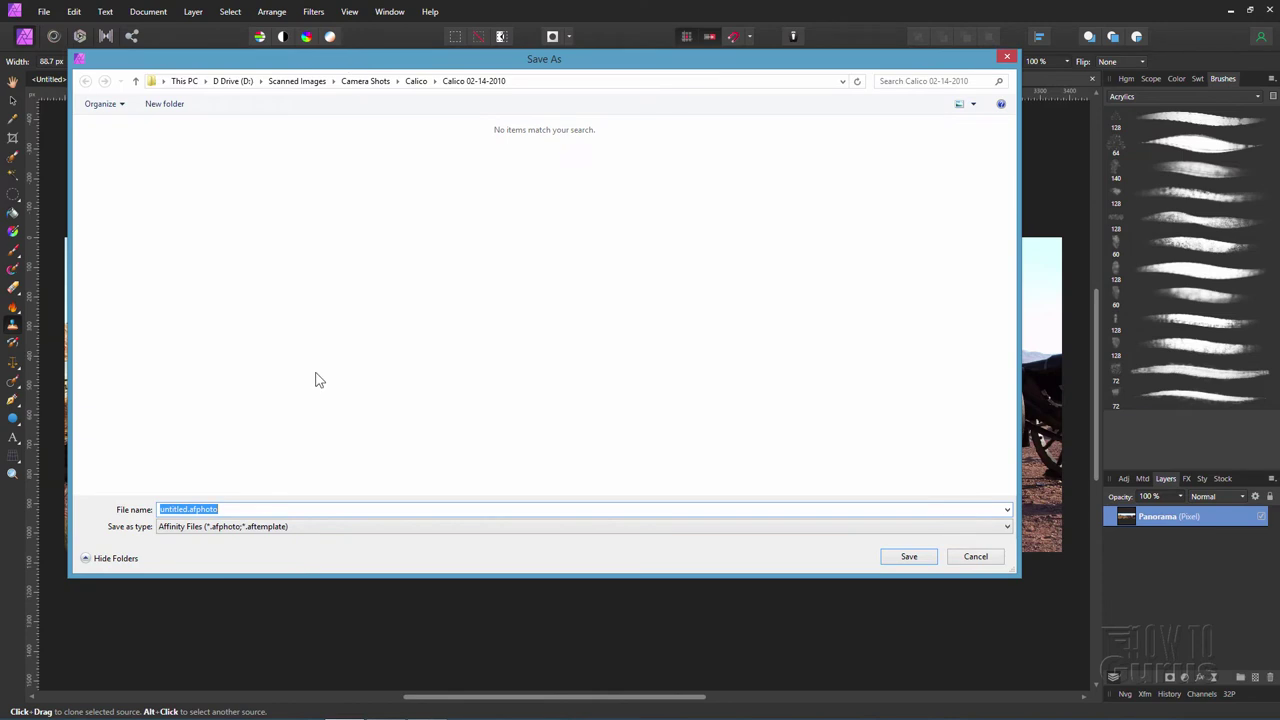
{"action": "left_click", "coordinate": [218, 509]}
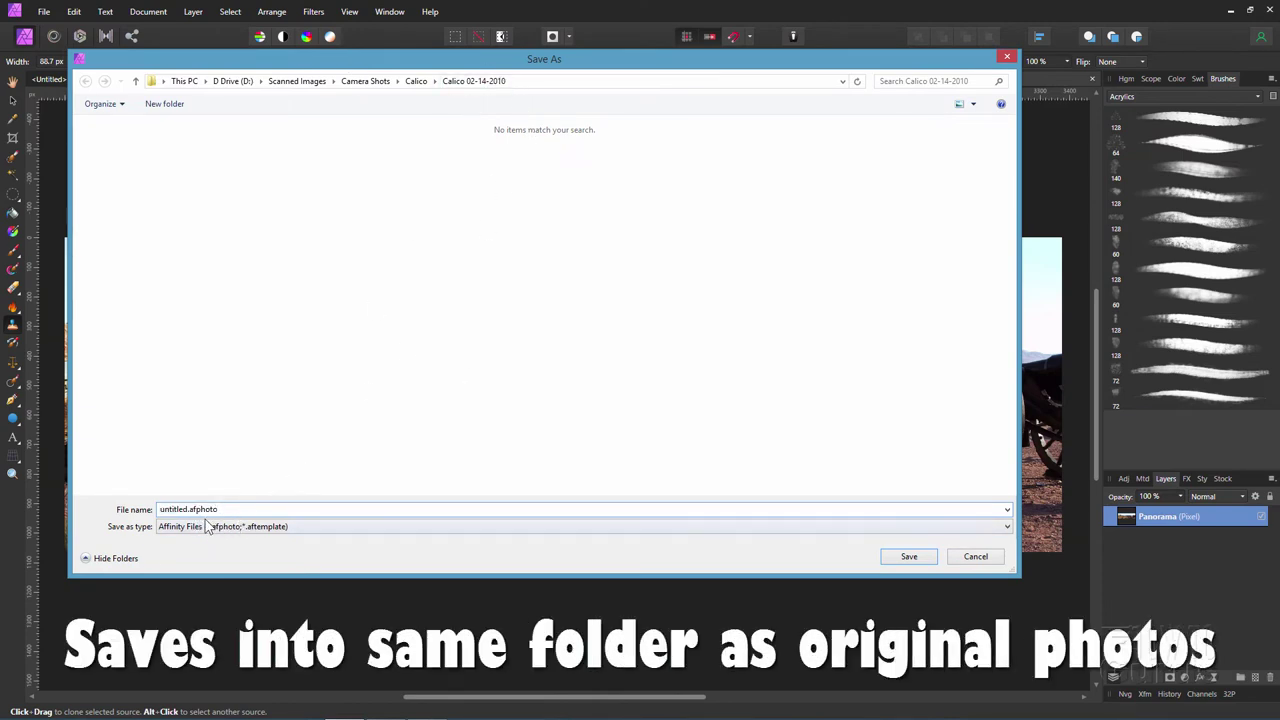
{"action": "left_click_drag", "start_coordinate": [189, 512], "coordinate": [106, 515]}
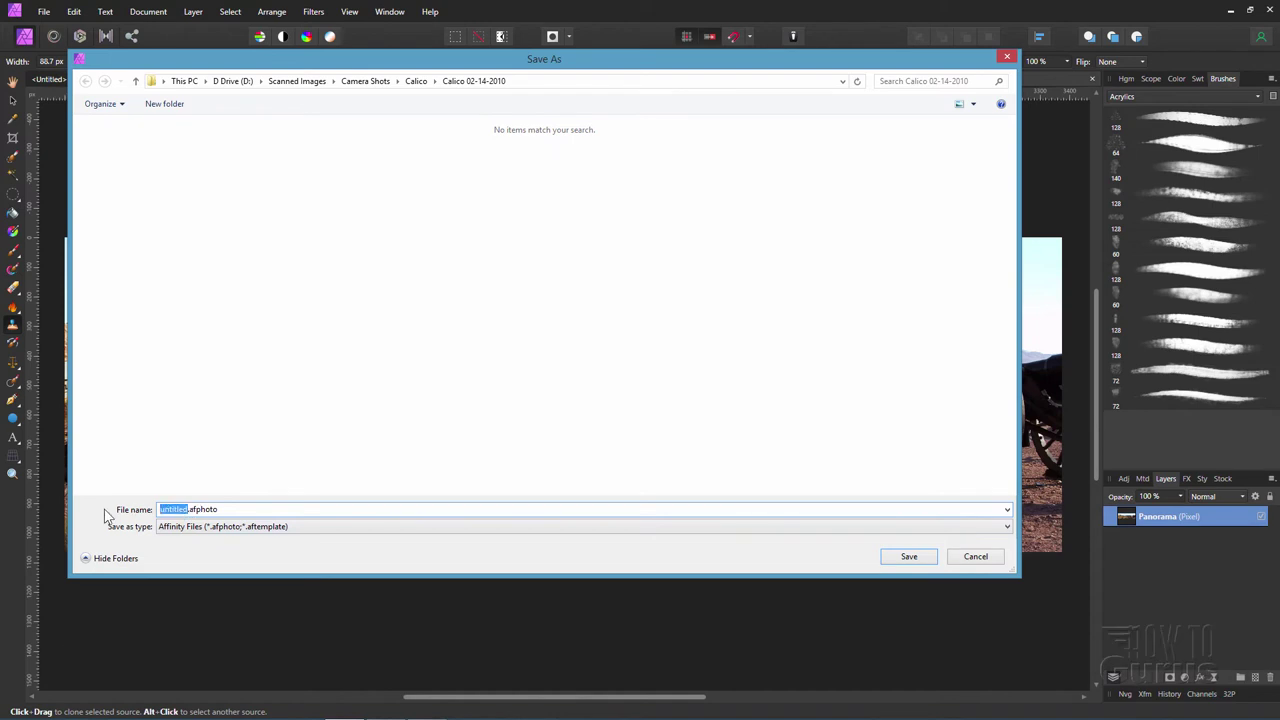
{"action": "type", "text": "panorama"}
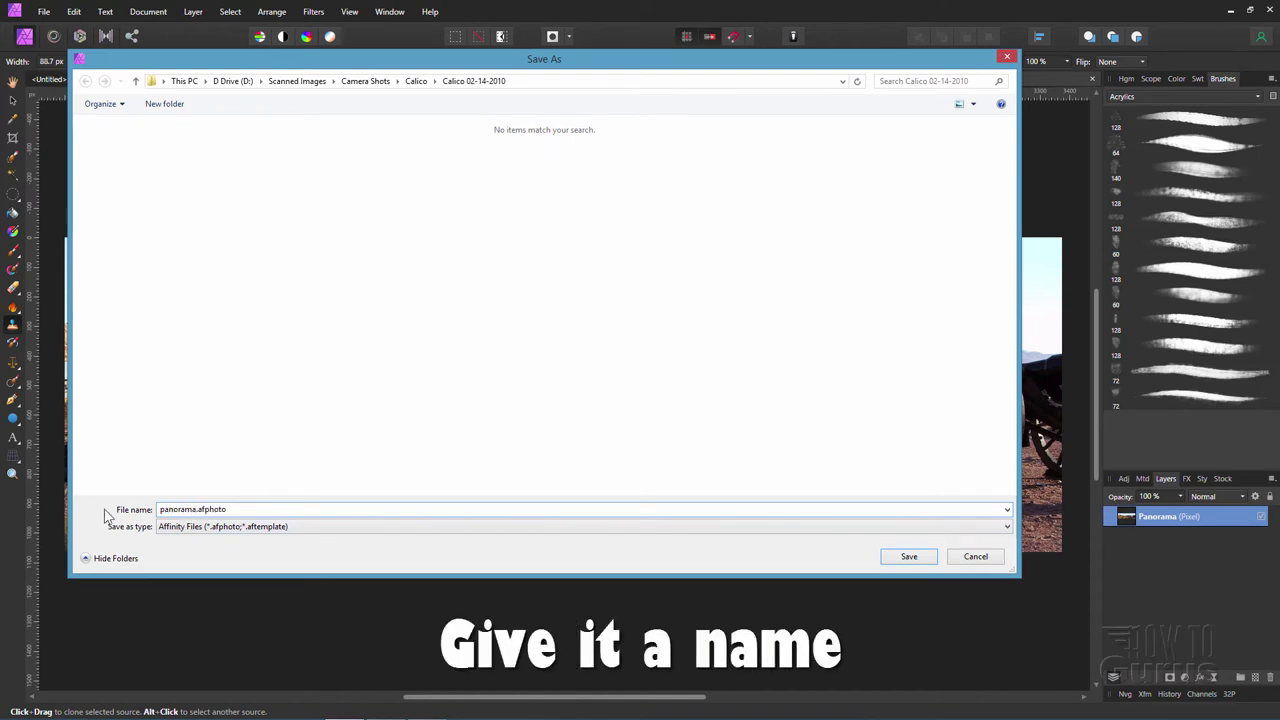
{"action": "left_click", "coordinate": [897, 562]}
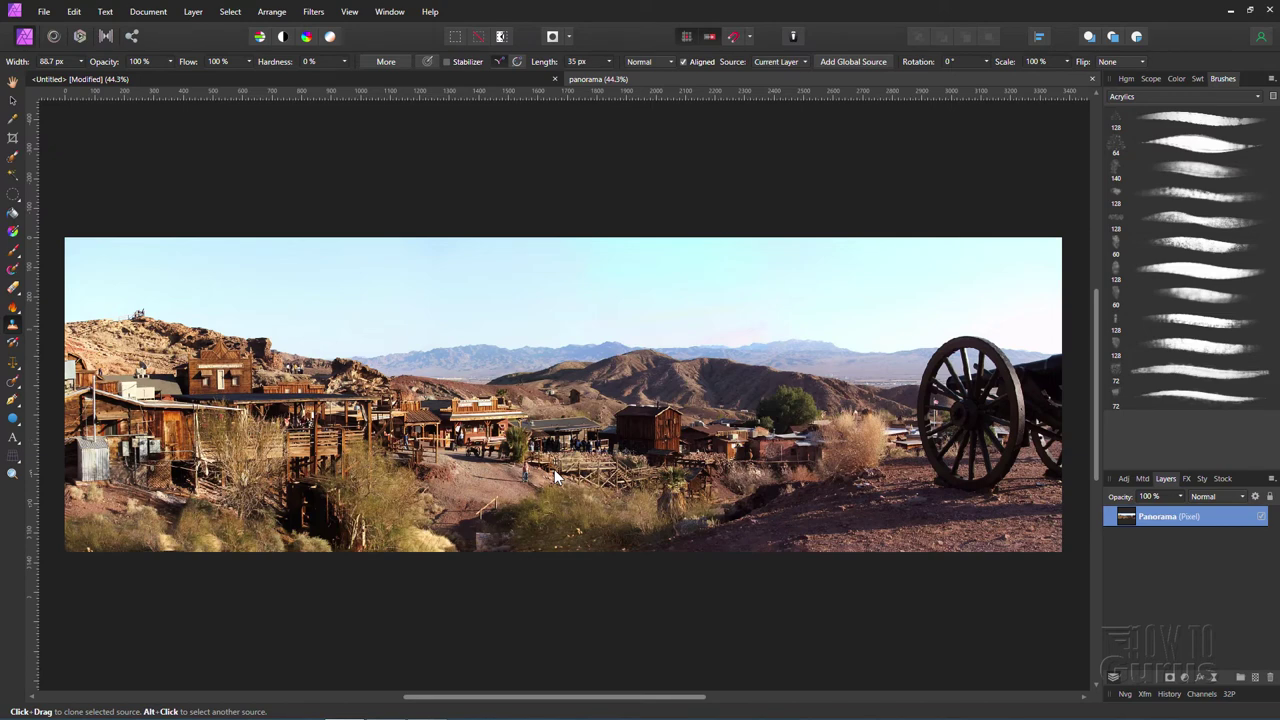
In the Export Persona, choose the JPEG (Best quality) preset and keep Use document format
{"action": "left_click", "coordinate": [132, 37]}
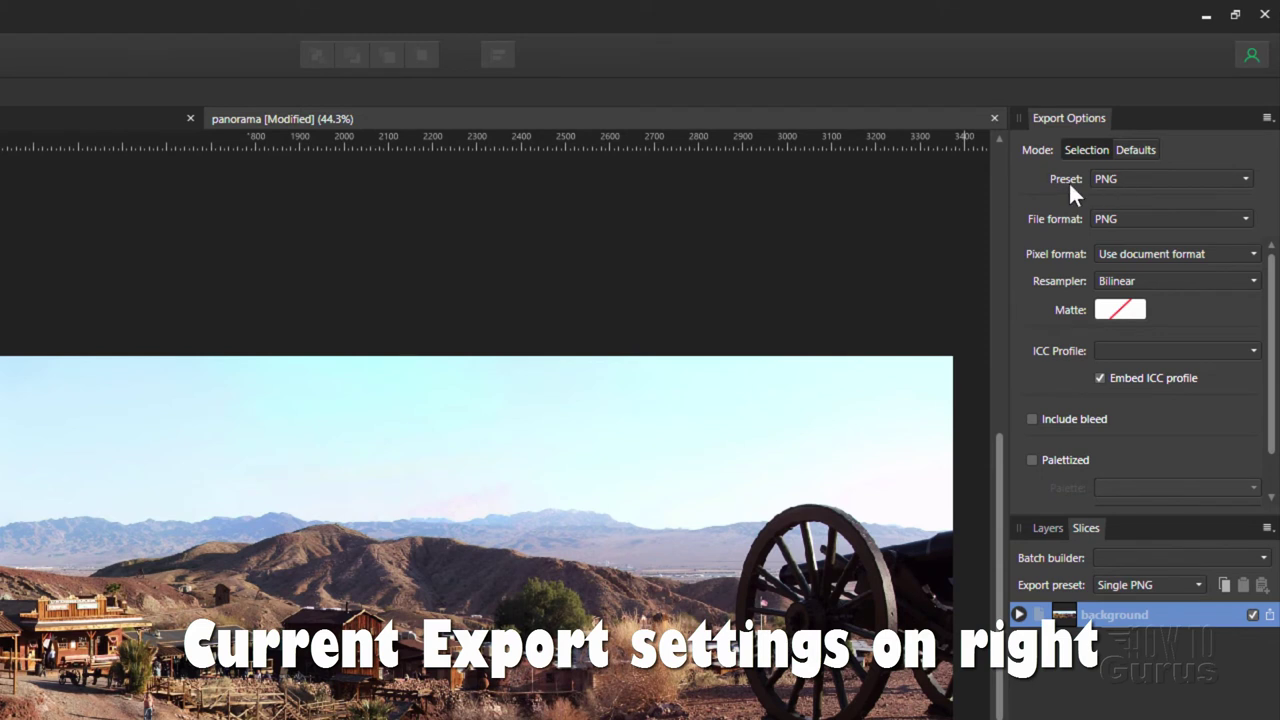
{"action": "left_click", "coordinate": [1240, 187]}
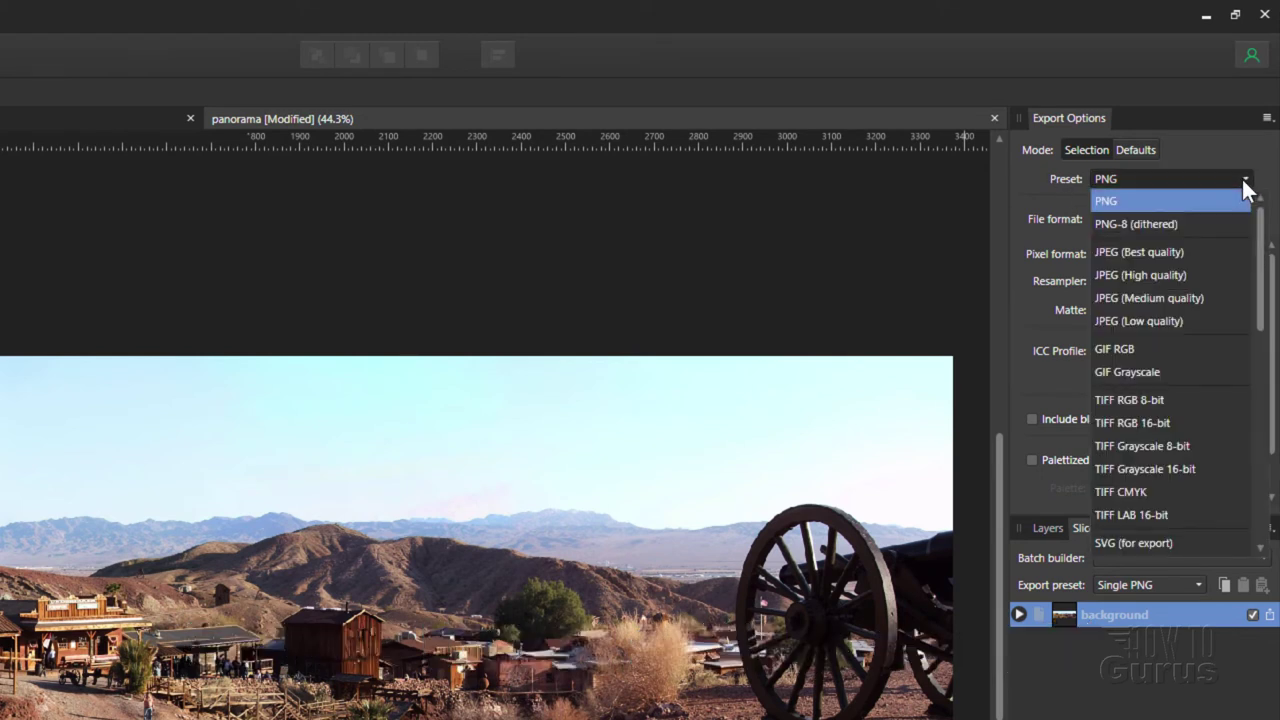
{"action": "left_click", "coordinate": [1140, 254]}
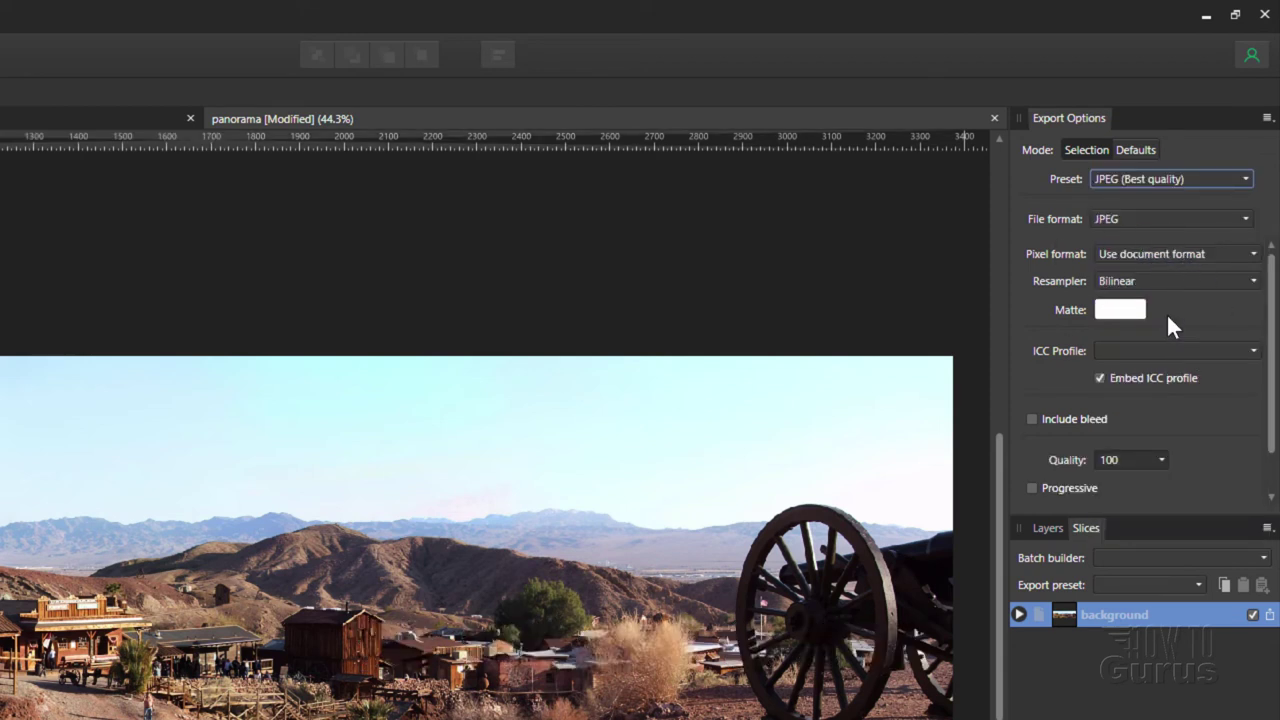
{"action": "left_click", "coordinate": [1134, 216]}
{"action": "left_click", "coordinate": [1134, 216]}
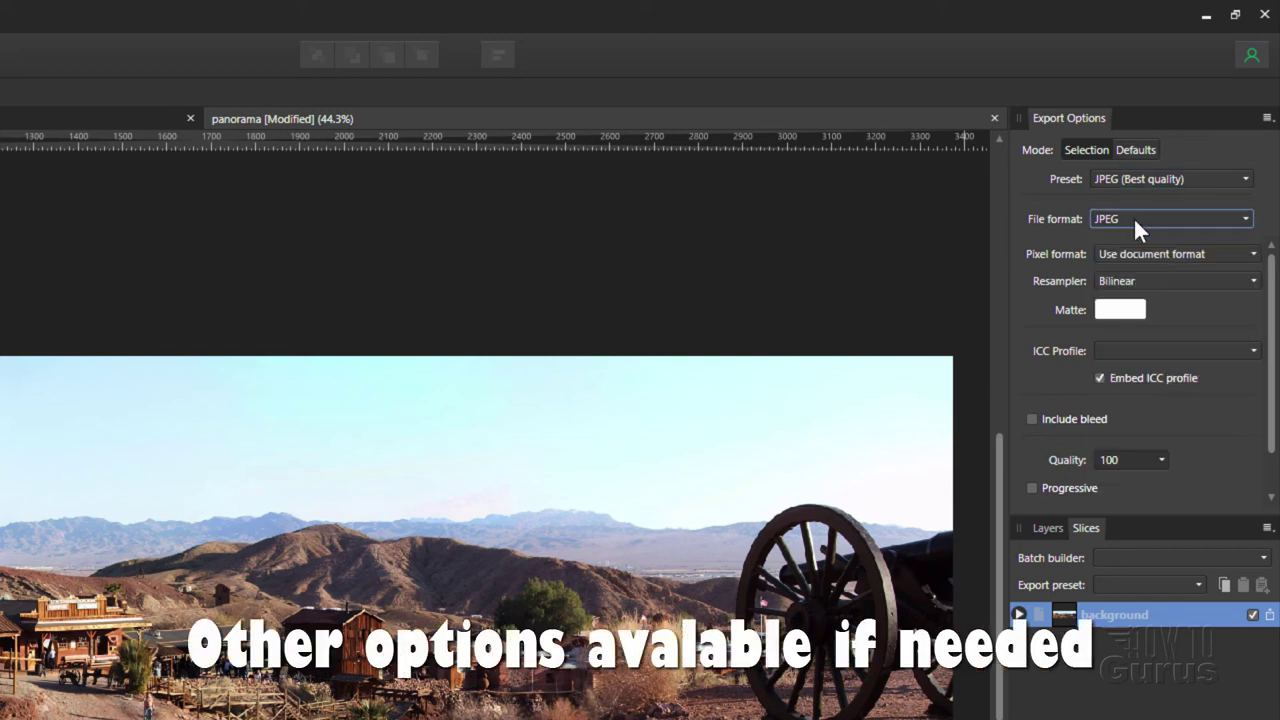
{"action": "left_click", "coordinate": [1177, 256]}
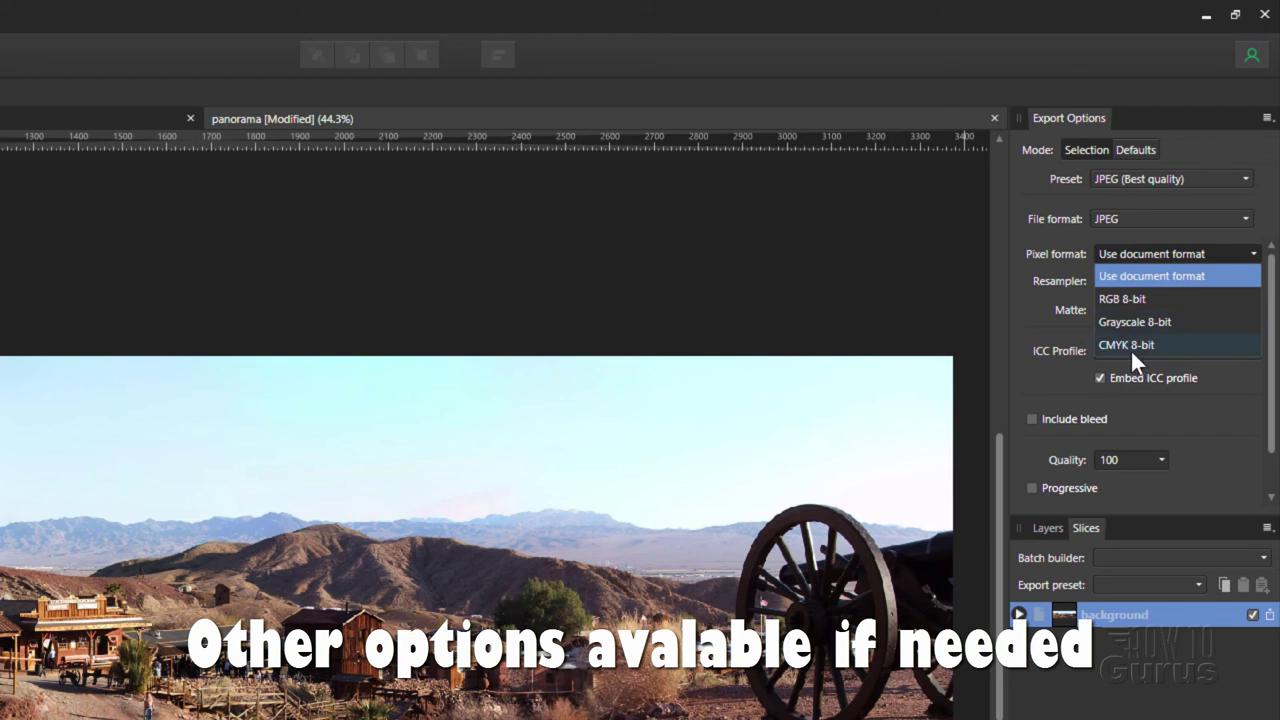
{"action": "left_click", "coordinate": [1046, 305]}
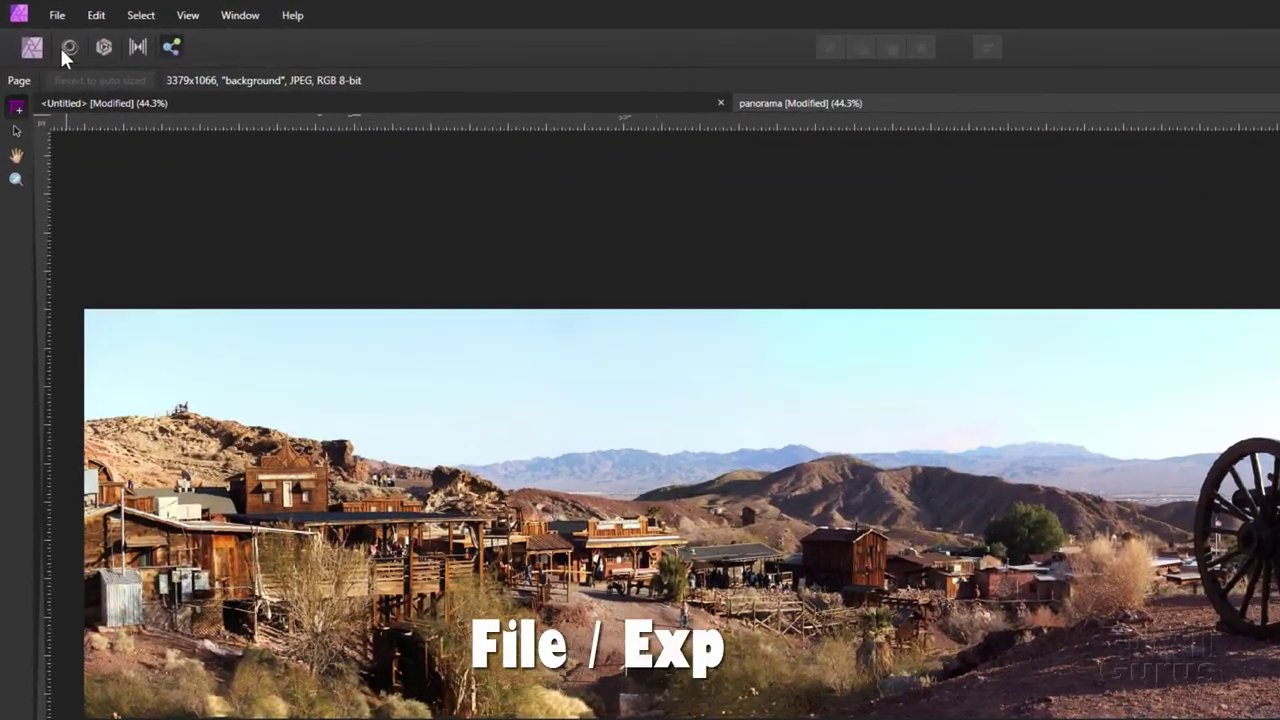
Export the whole document as JPEG best quality to panorama.jpg in the photos folder
{"action": "left_click", "coordinate": [44, 11]}
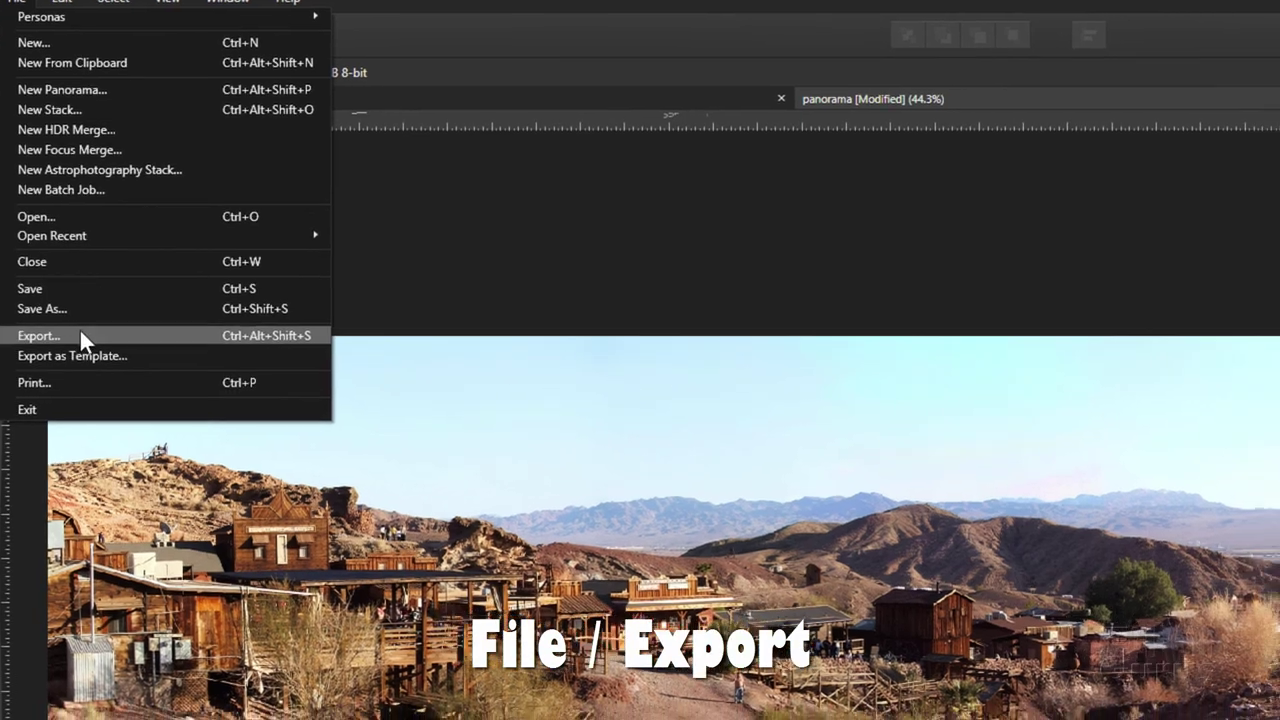
{"action": "left_click", "coordinate": [110, 356]}
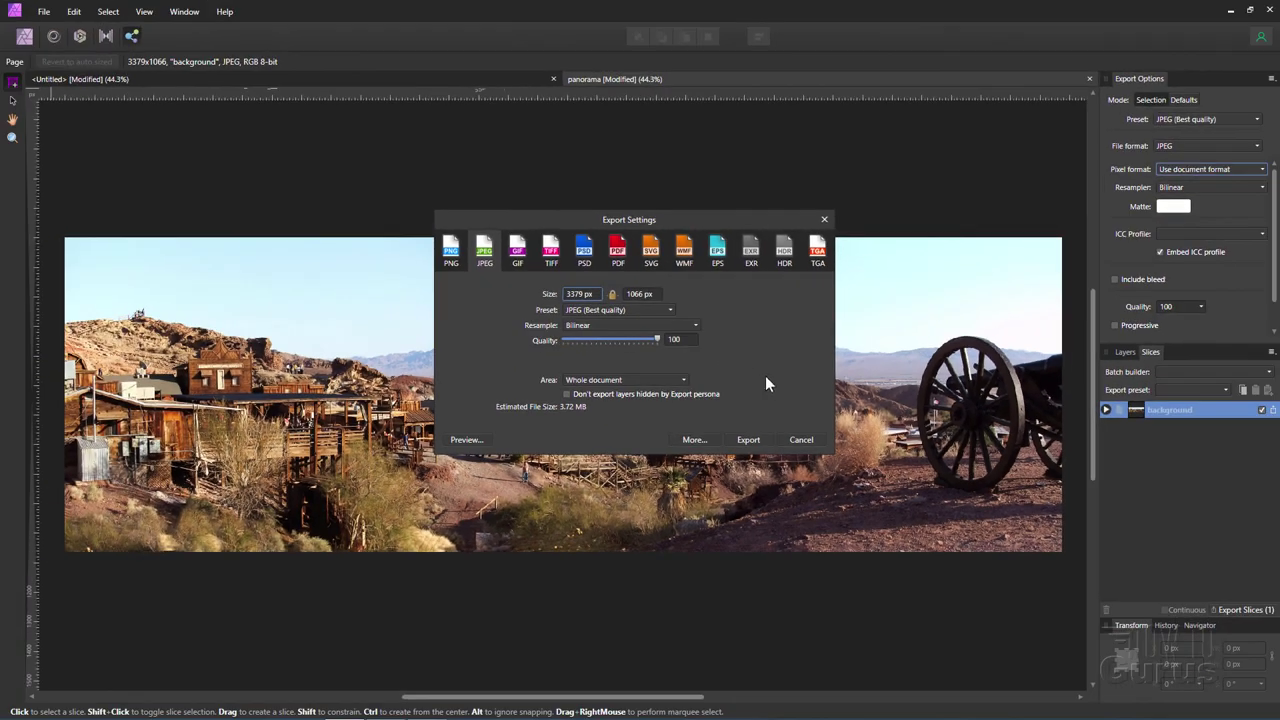
{"action": "left_click", "coordinate": [825, 539]}
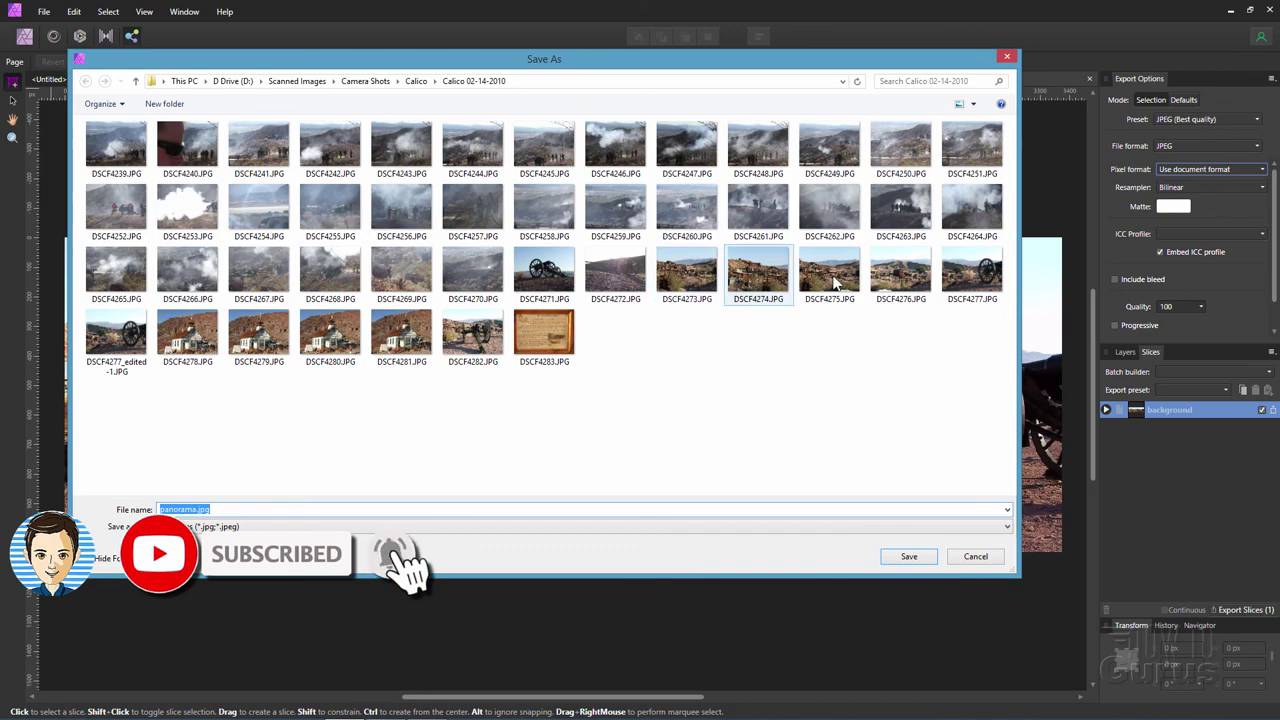
{"action": "left_click", "coordinate": [907, 557]}
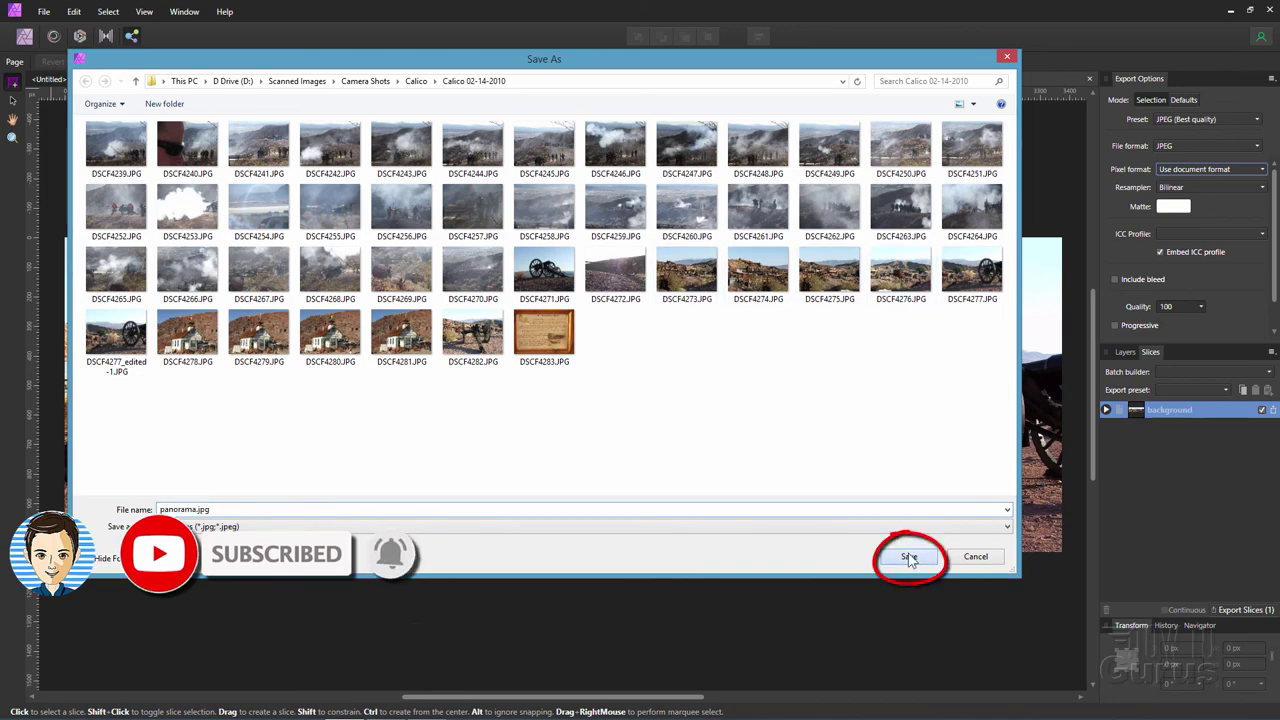